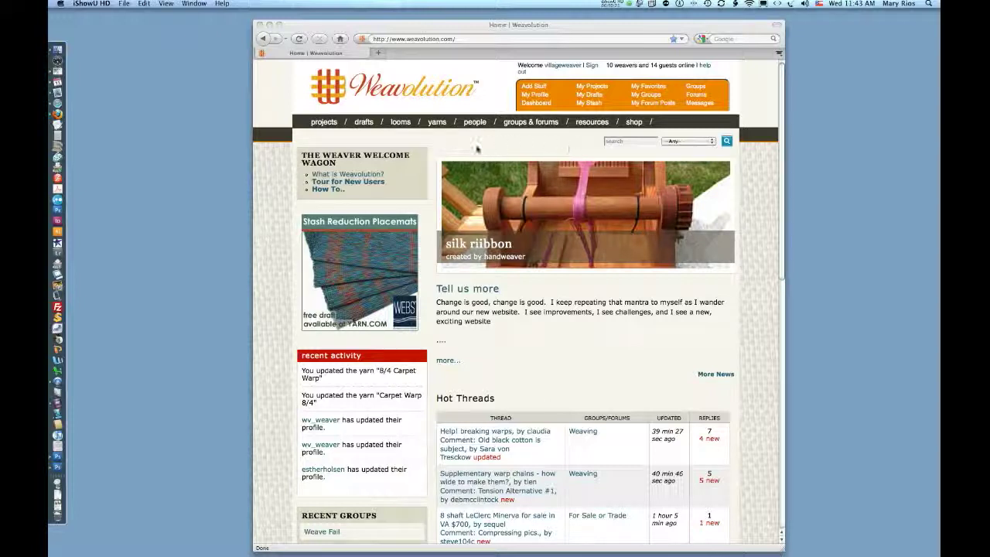
Start a new project from the member's own projects page and title it "Rug Rag"
left_click(586, 89)
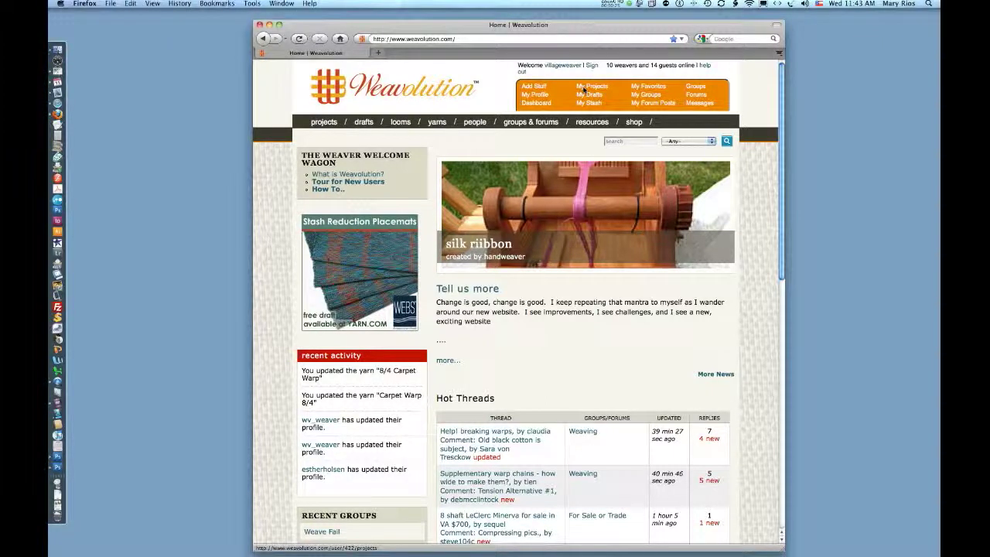
left_click(590, 88)
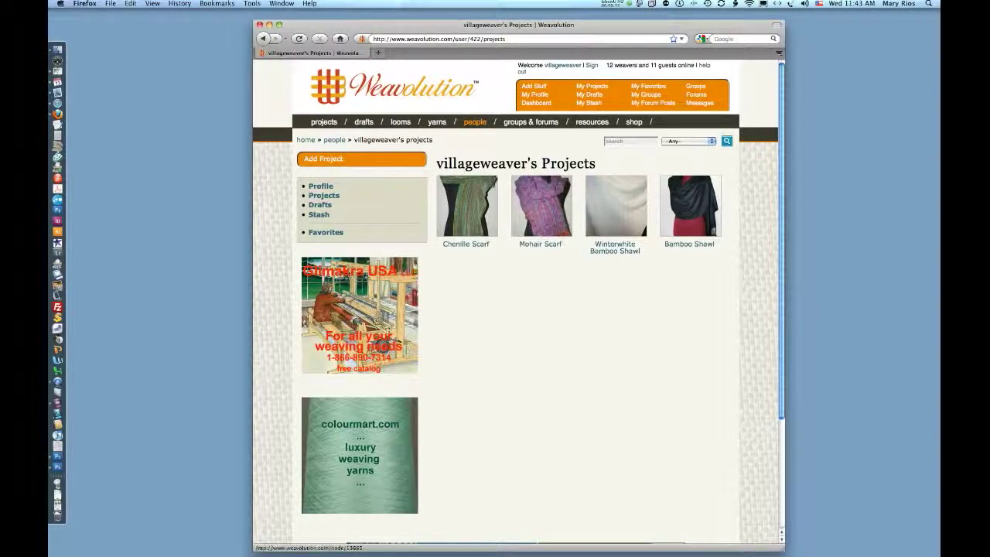
left_click(319, 159)
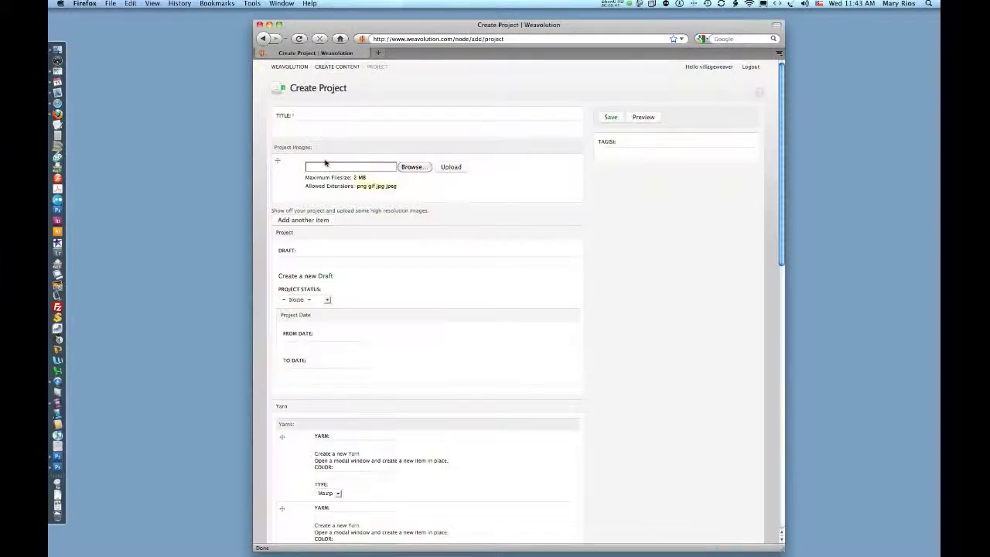
left_click(314, 125)
type("Rug")
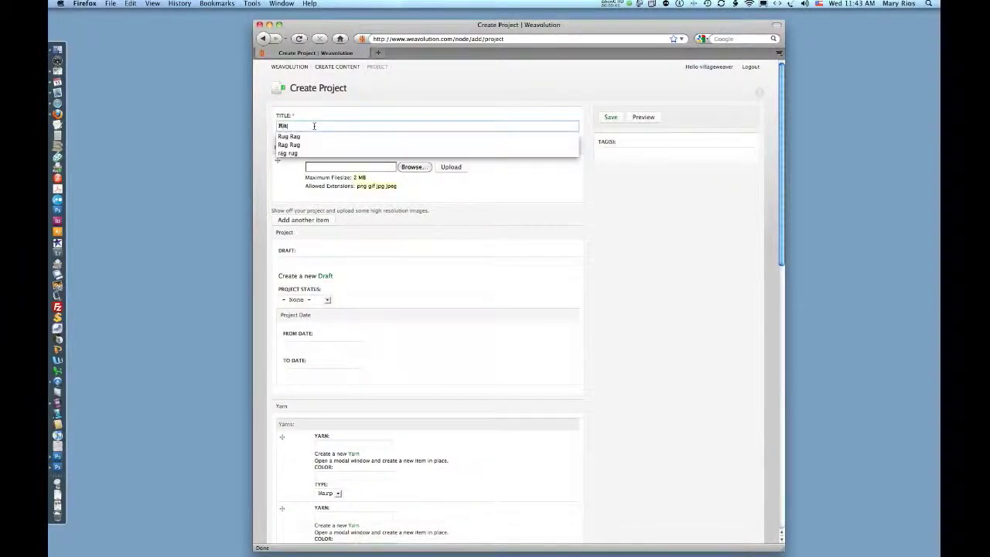
left_click(294, 137)
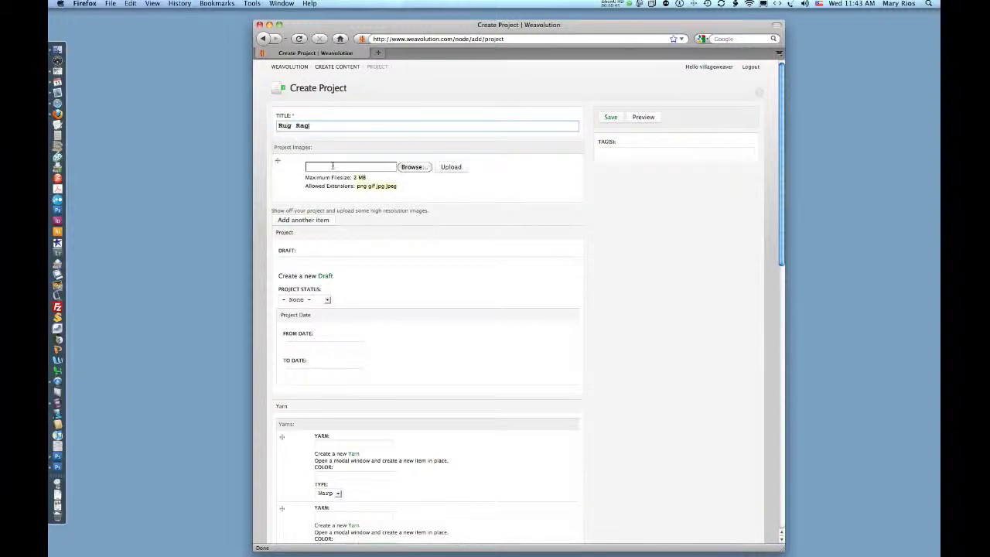
Upload ragrugcloseup.jpg from the Desktop's rag rugs folder as the first project image
left_click(328, 168)
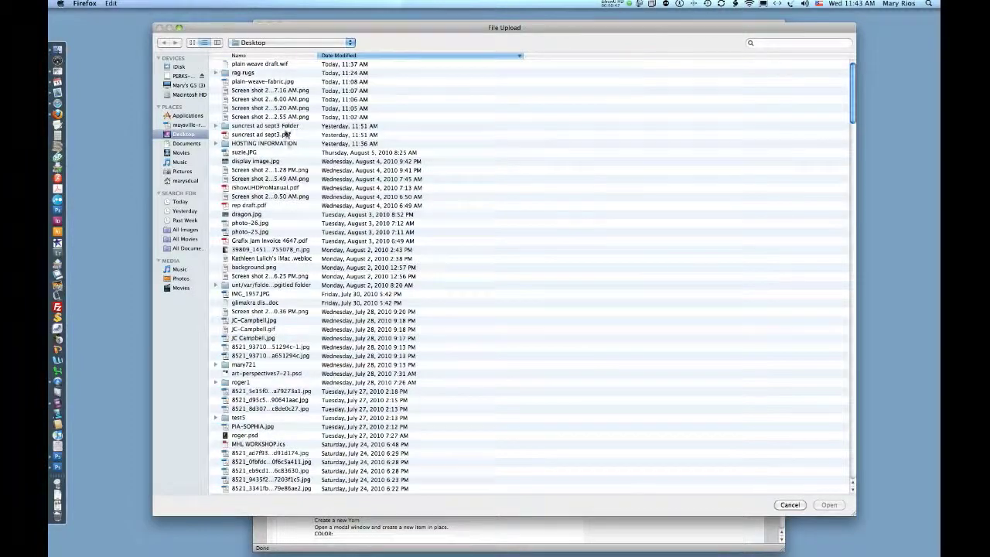
left_click(241, 72)
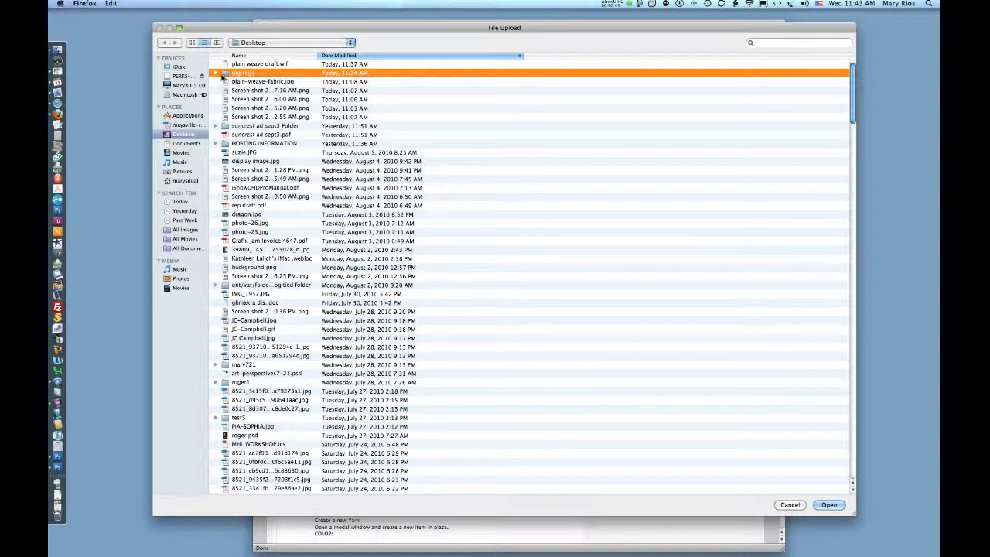
double_click(225, 73)
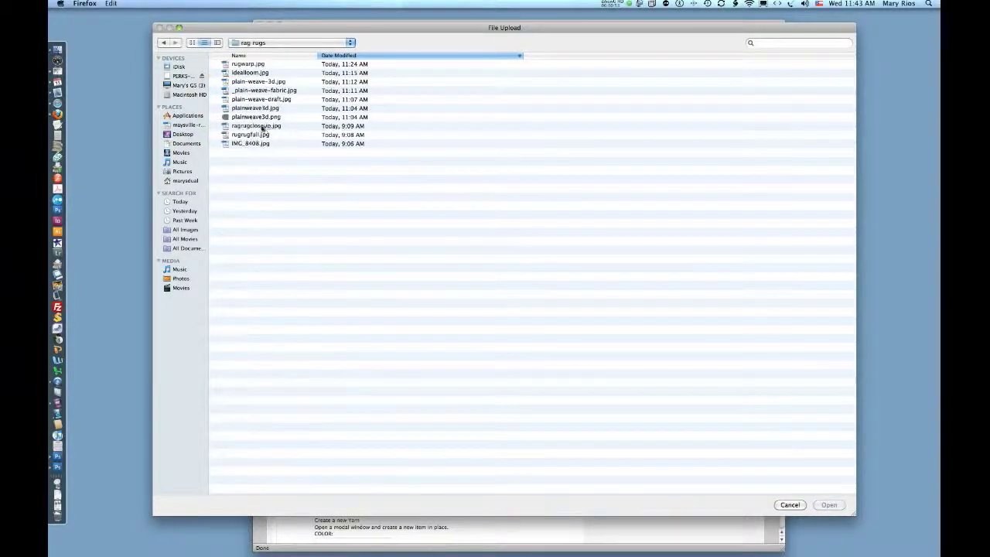
left_click(266, 126)
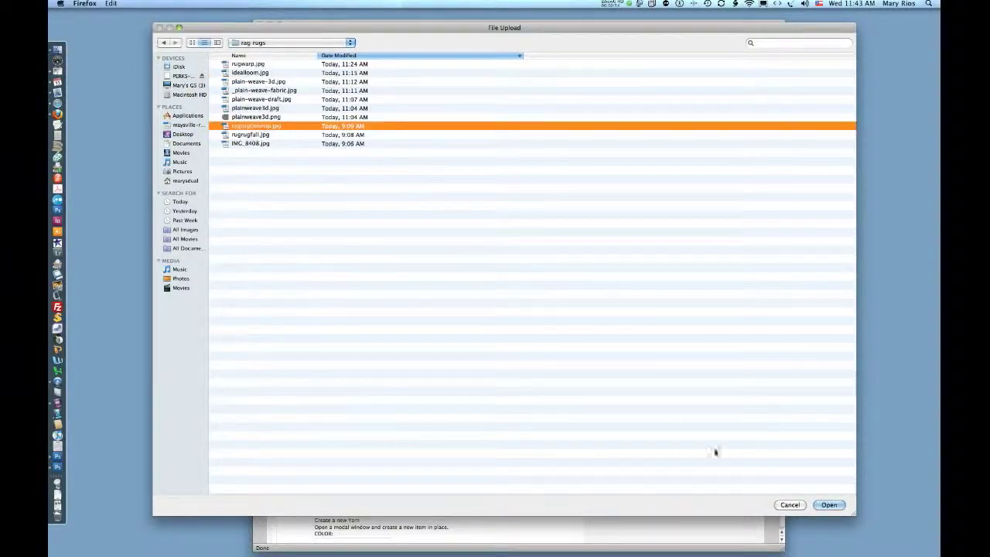
left_click(830, 506)
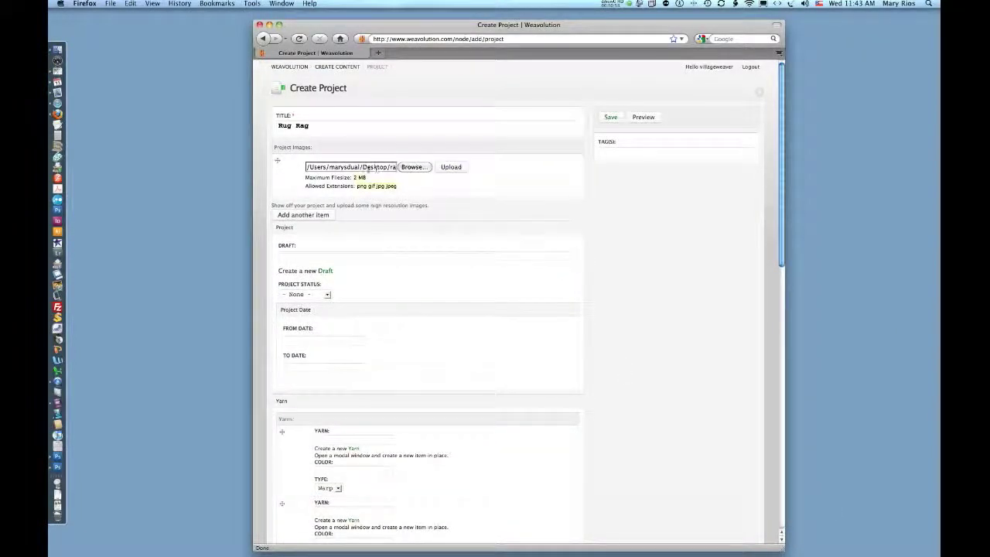
left_click(453, 168)
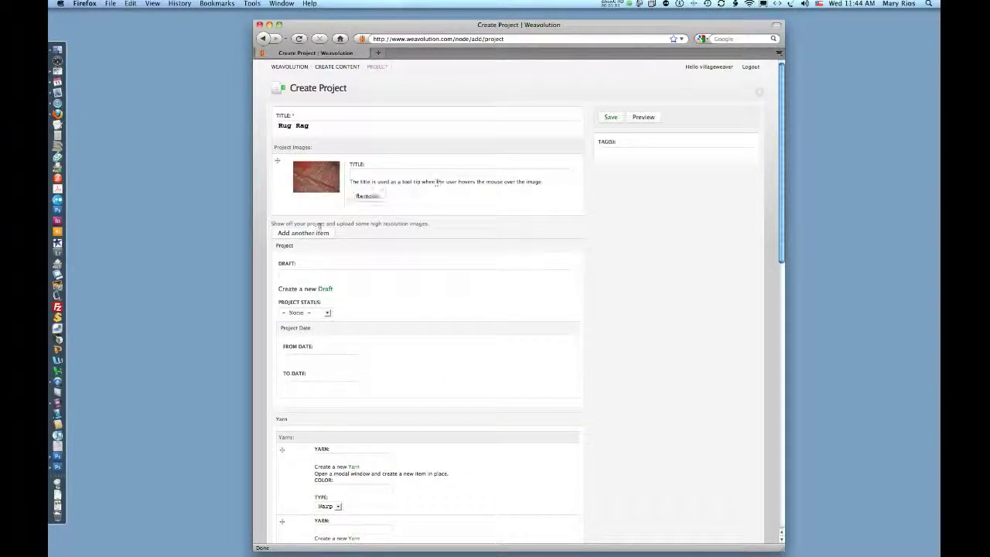
Add a second project image and upload rugrugfull.jpg from the rag rugs folder for it
left_click(303, 233)
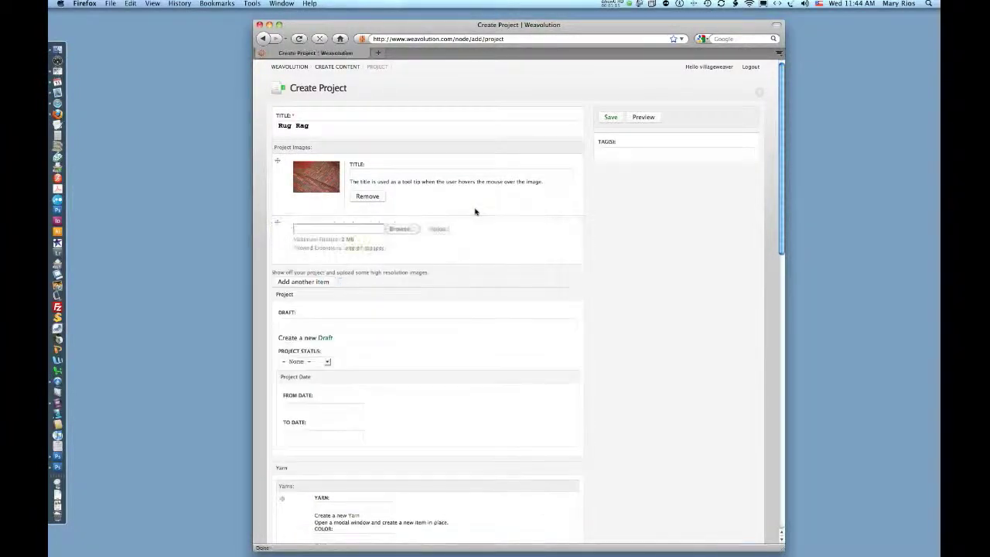
left_click(408, 231)
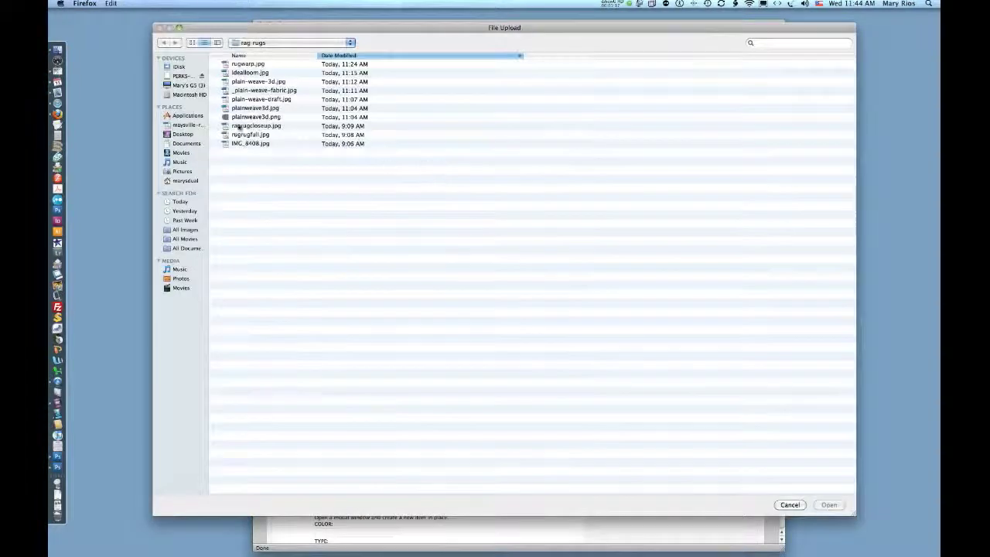
left_click(258, 135)
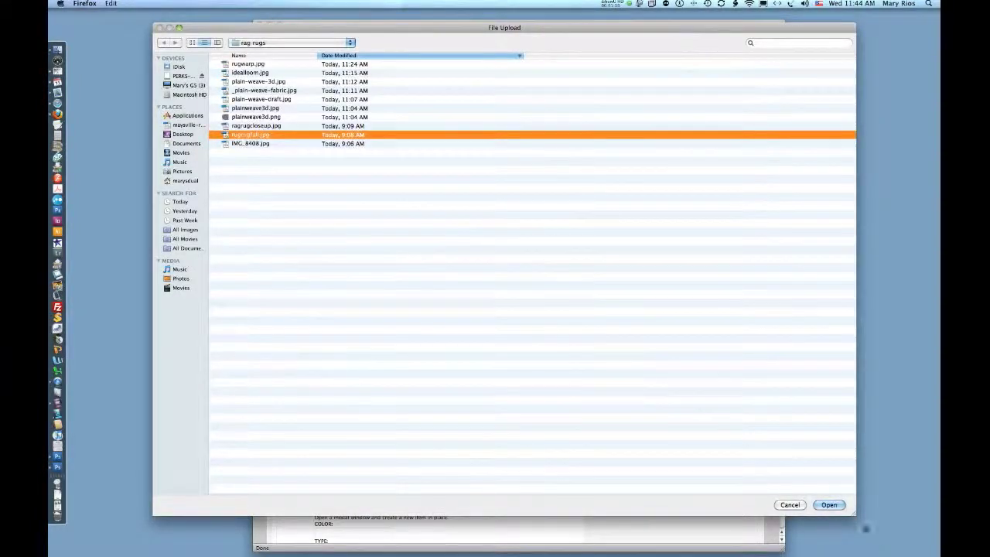
left_click(830, 505)
left_click(439, 229)
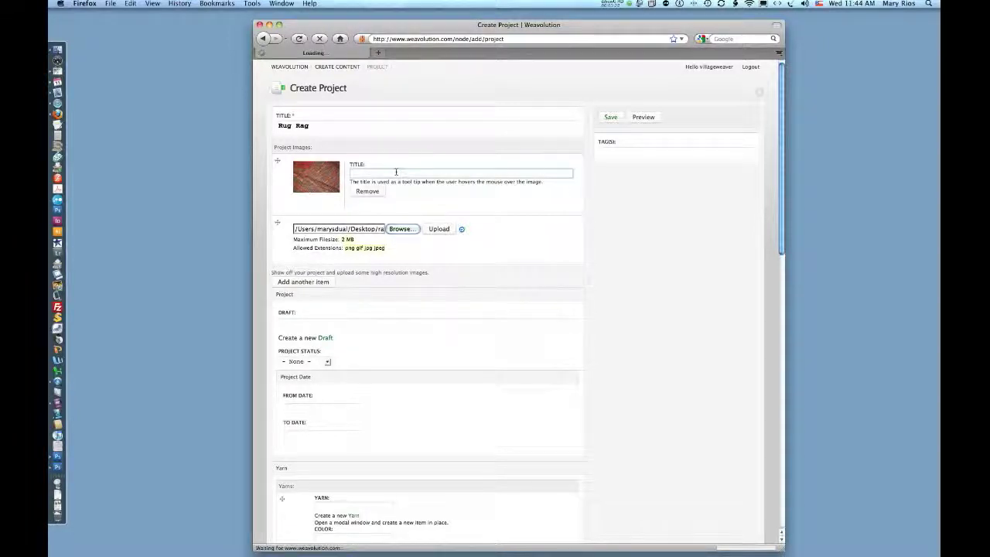
Title the first image "Close up of my rag rug" and the second "Rag Rug with multi colored warp"
left_click(448, 172)
type("c")
key("Down")
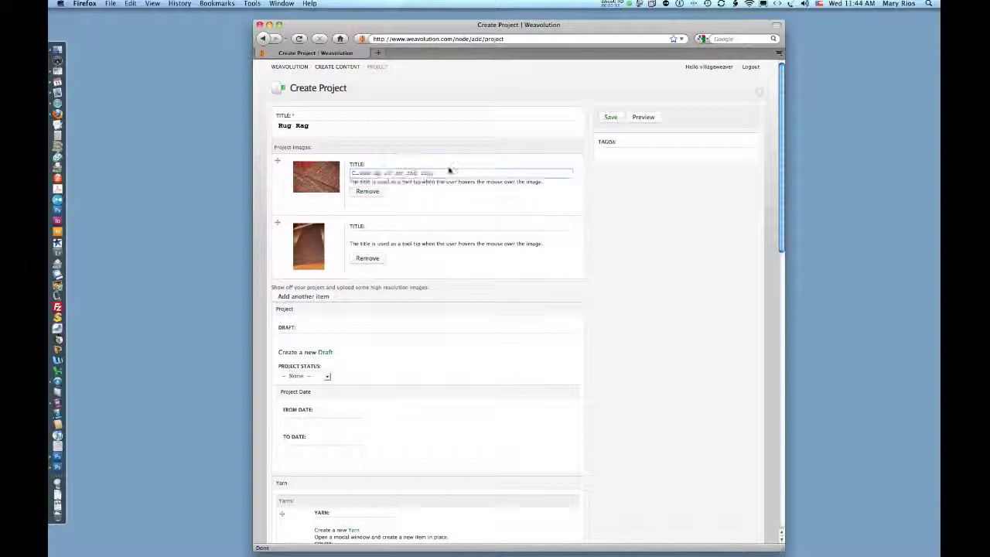
key("Return")
key("Tab")
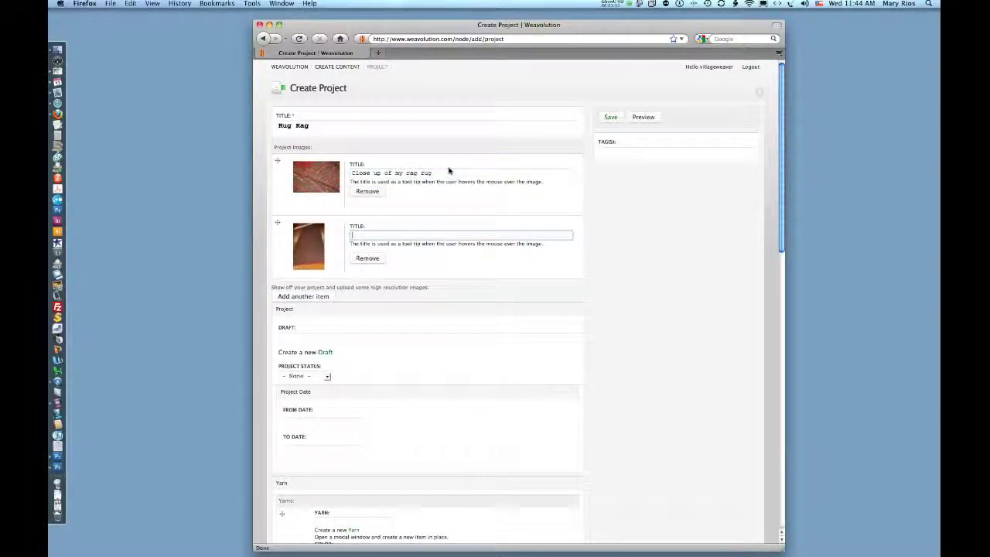
type("r")
key("Down")
key("Return")
Choose the existing "Plain Weave or Tabby" draft for the project
left_click(294, 339)
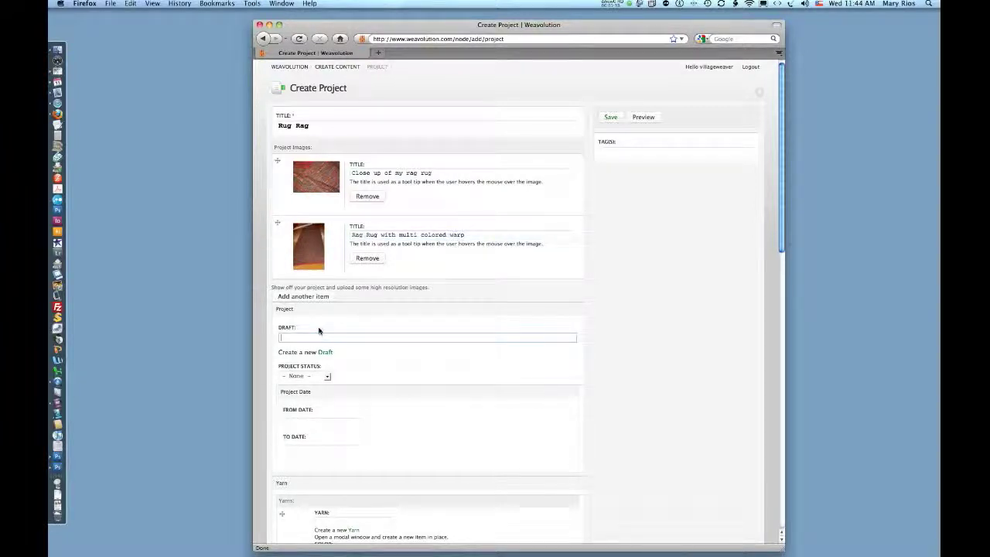
scroll(318, 330, "down", 2)
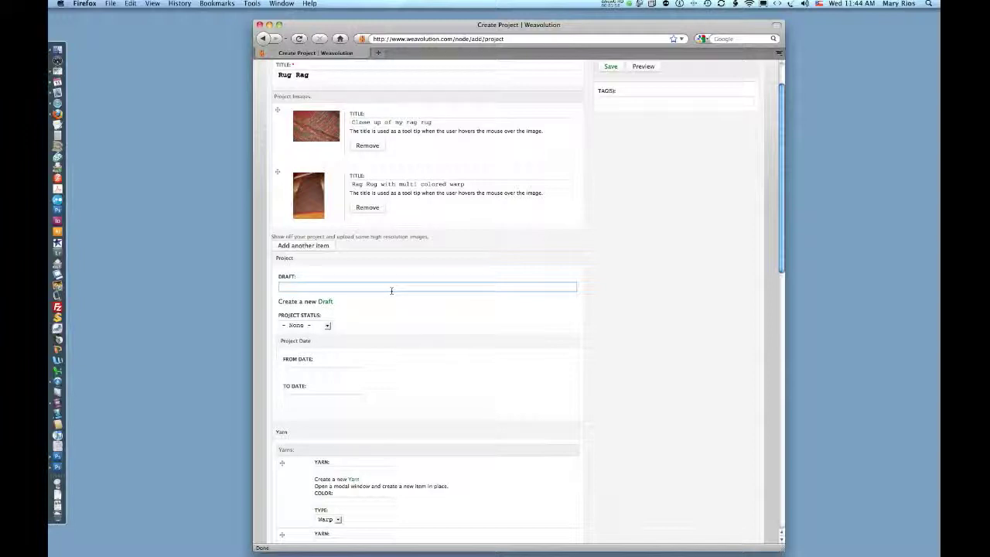
type("Pla")
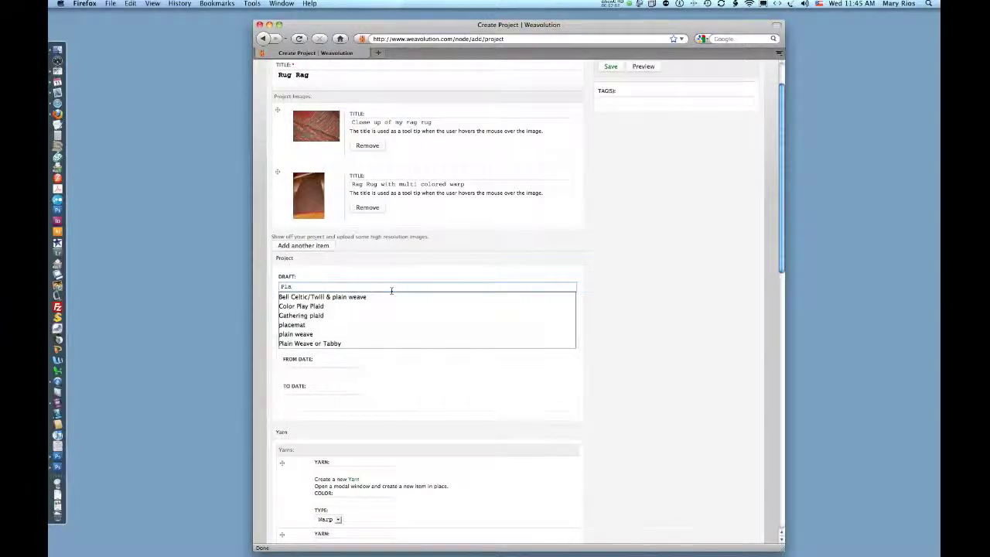
left_click(342, 344)
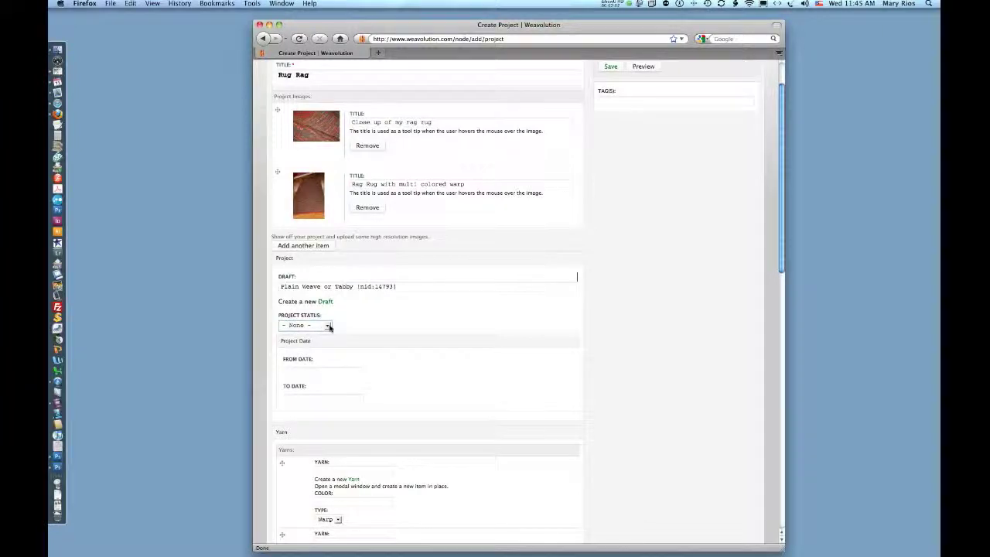
Set the project status to Finished and the project's from date to 08/11/2010
left_click(327, 325)
left_click(314, 368)
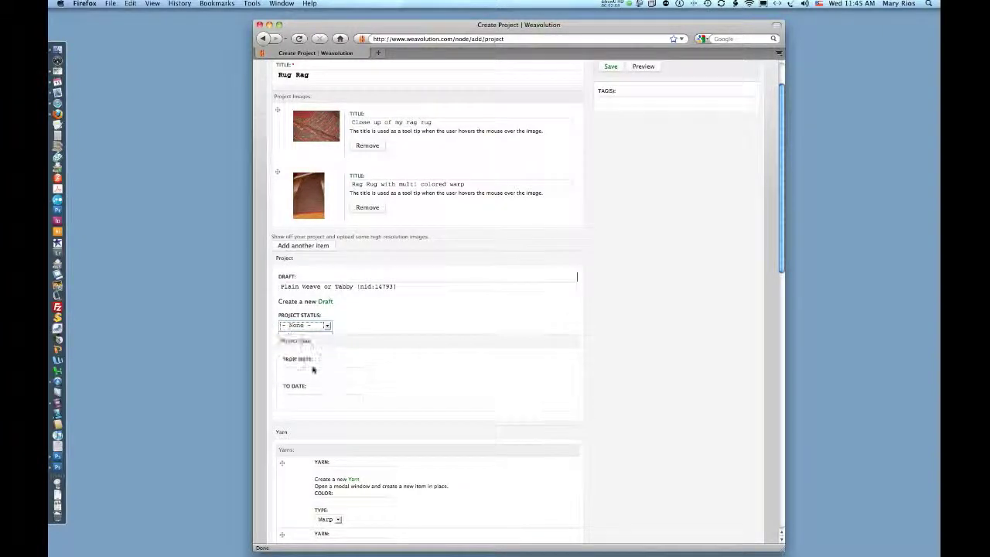
left_click(321, 372)
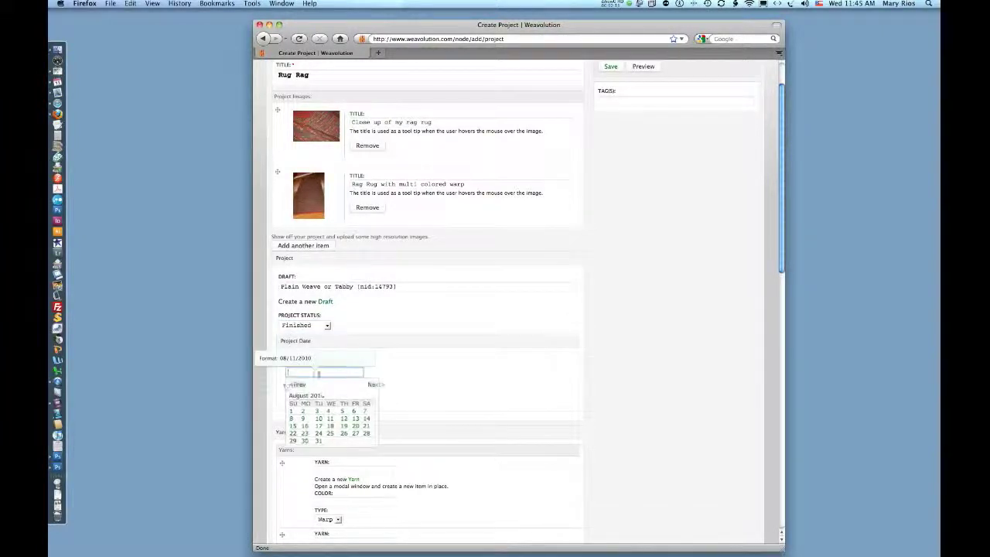
left_click(331, 420)
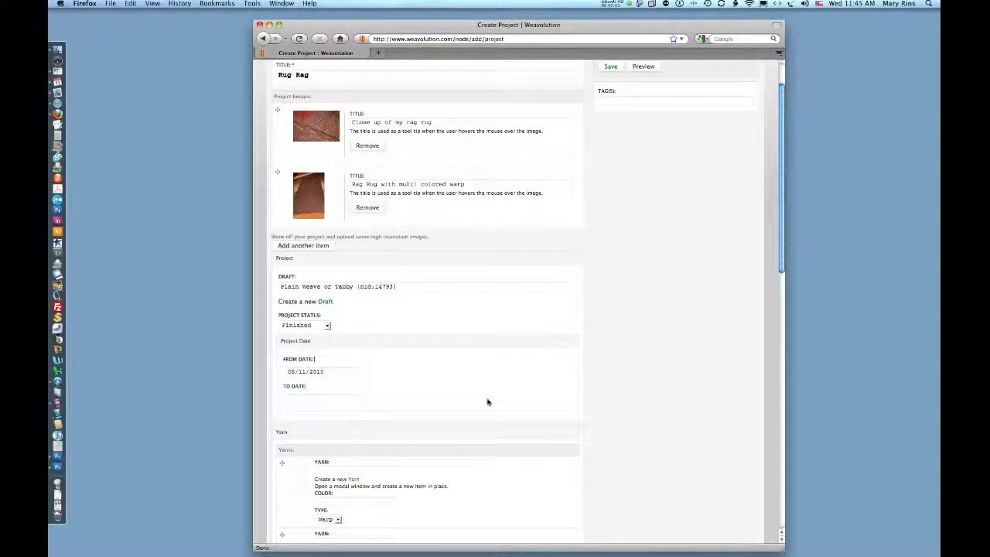
Choose 8/4 Carpet Warp as the first yarn and enter "multi" as its color
scroll(487, 403, "down", 2)
left_click(370, 379)
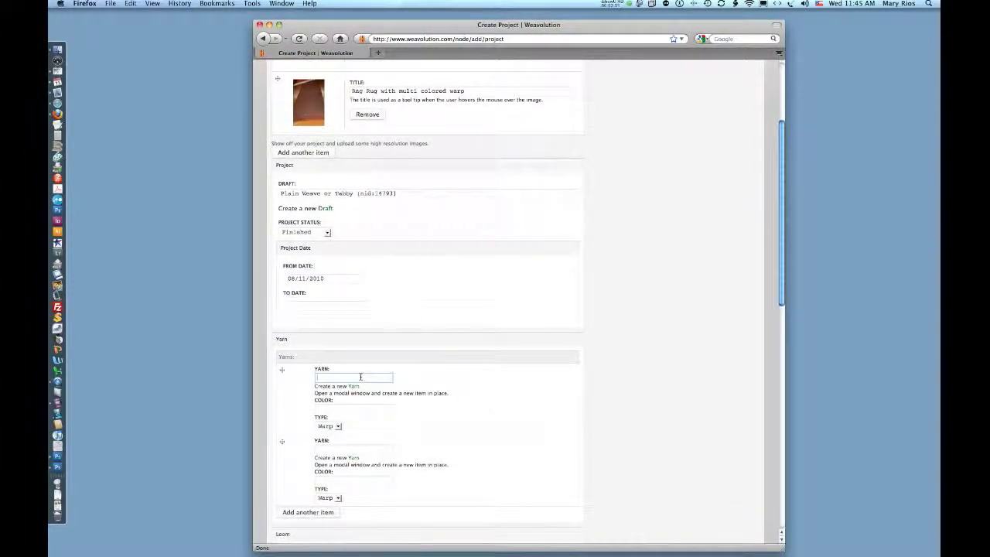
type("8/4")
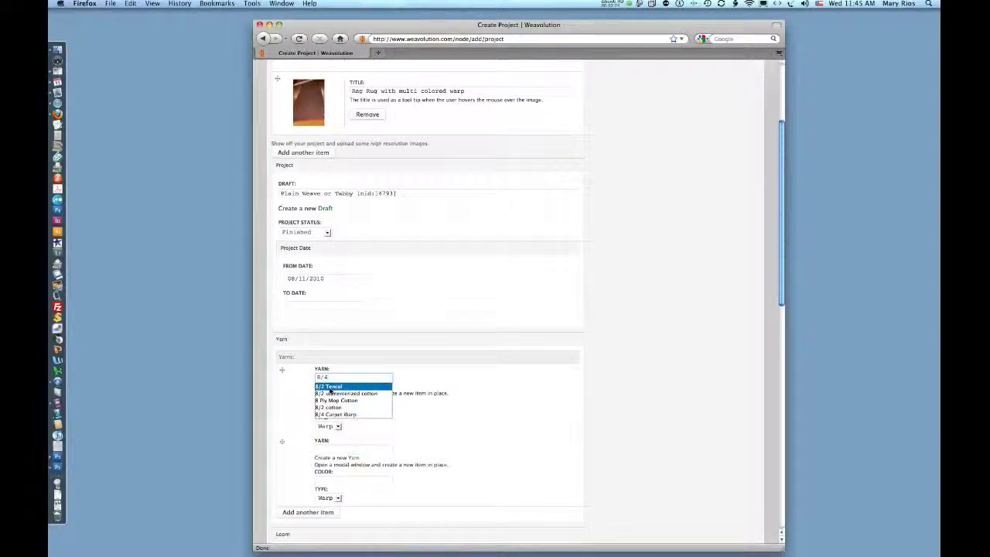
left_click(333, 416)
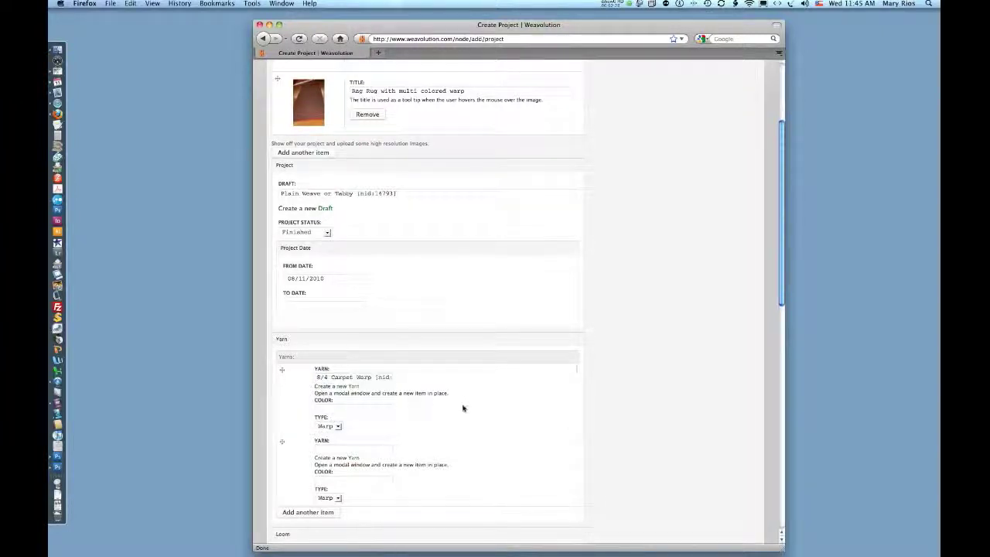
left_click(345, 410)
type("multi")
key("Tab")
Enter "fabric strips (cotton)" as the second yarn, with type Weft and color "multi"
left_click(383, 449)
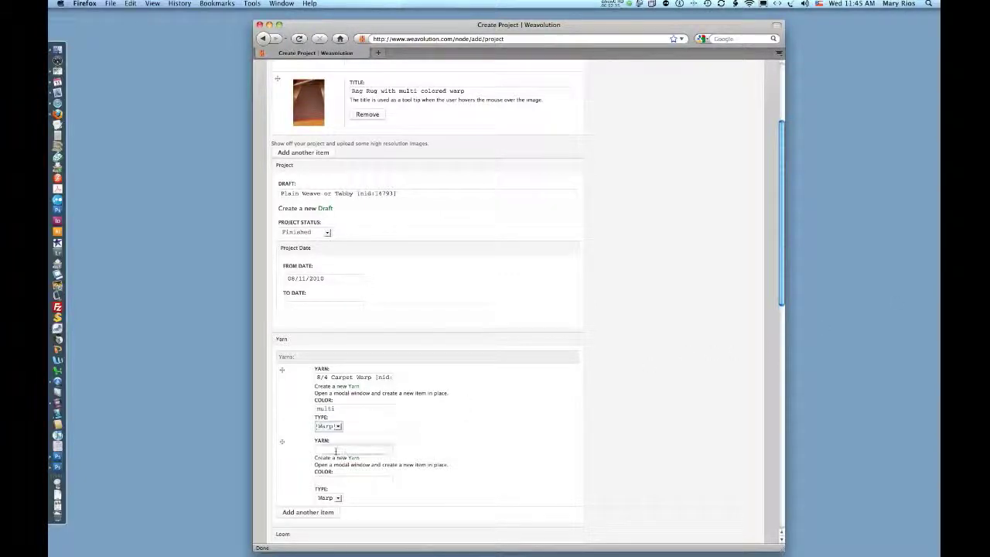
left_click(336, 449)
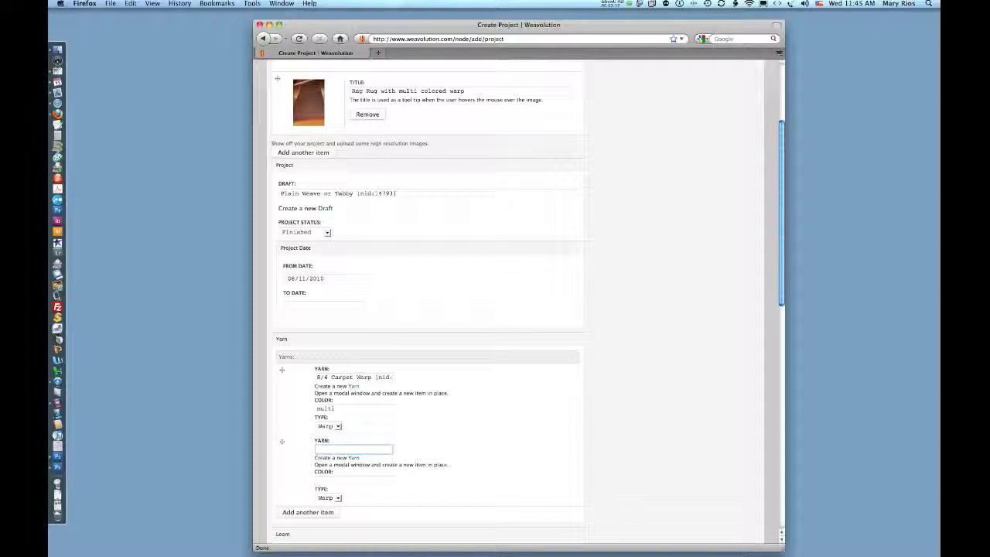
left_click(328, 497)
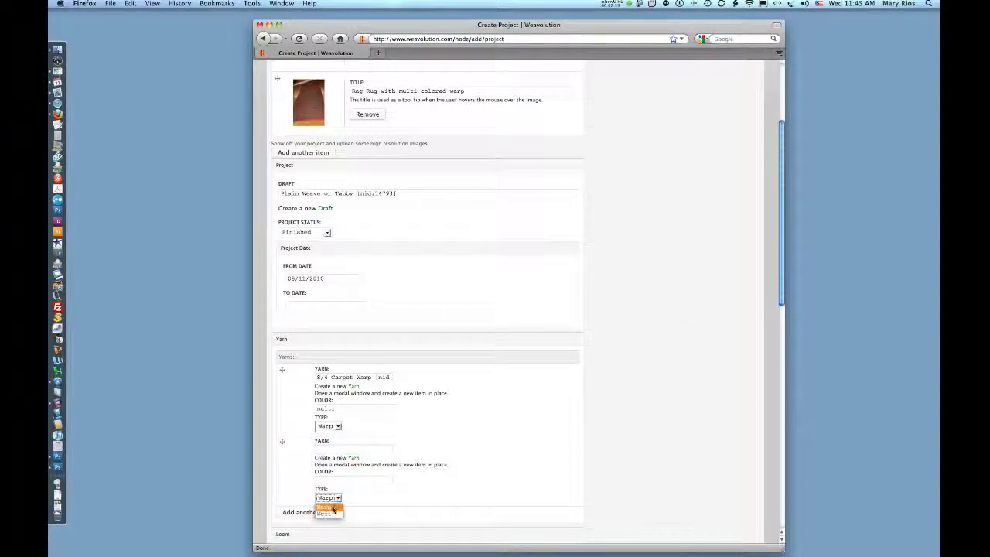
left_click(333, 513)
left_click(353, 449)
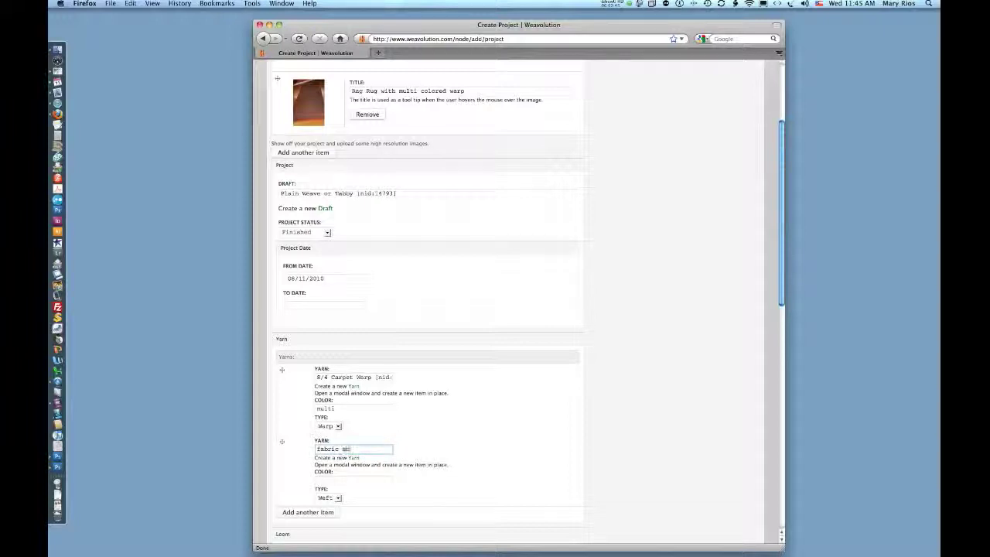
type("strips (cotton)")
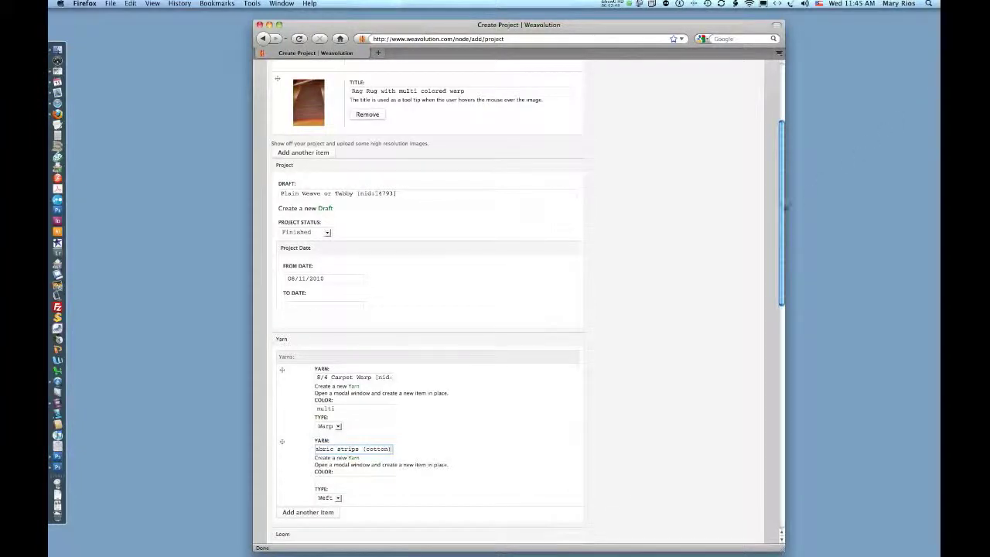
scroll(418, 427, "down", 2)
scroll(418, 426, "down", 2)
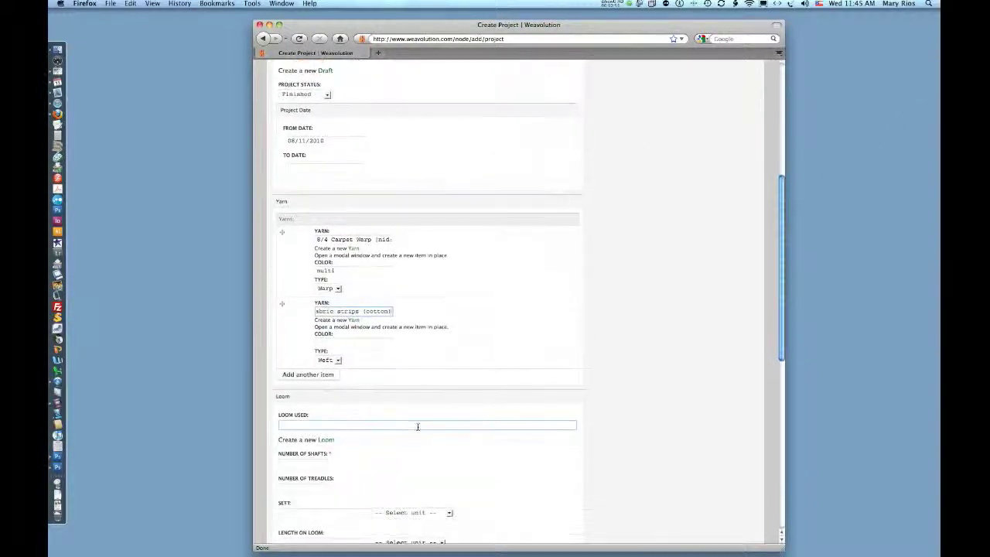
left_click(343, 341)
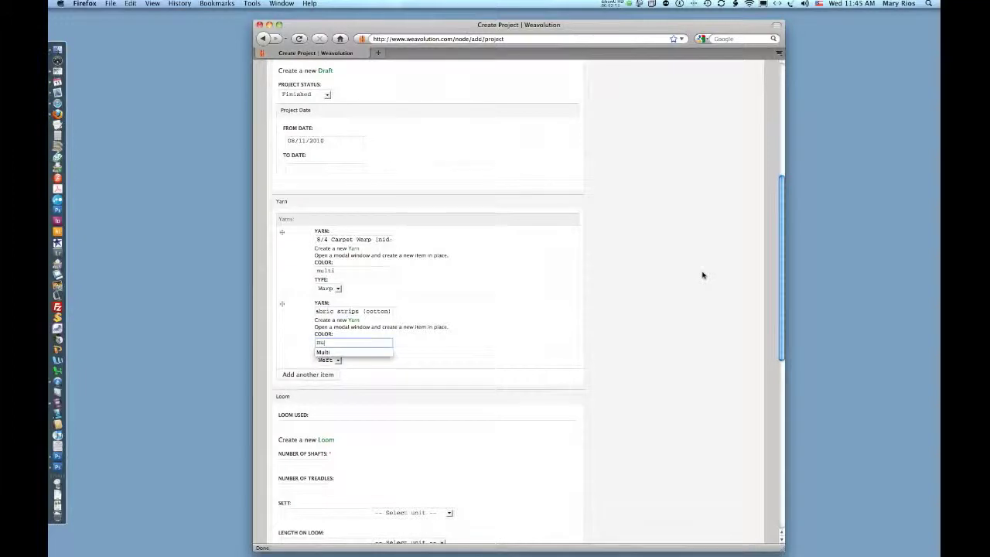
left_click(373, 427)
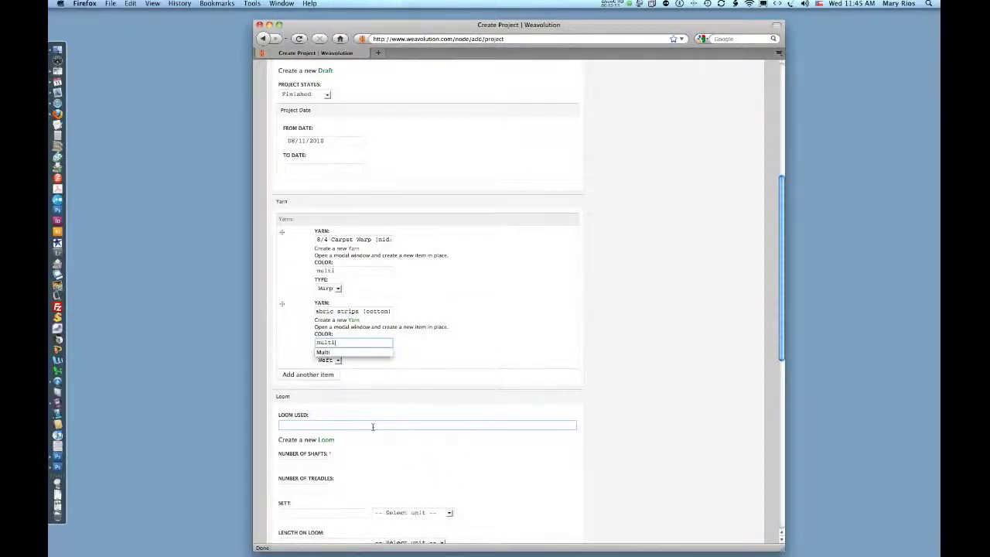
Choose Glimakra Ideal as the loom used, with 4 shafts and 6 treadles
scroll(368, 425, "down", 2)
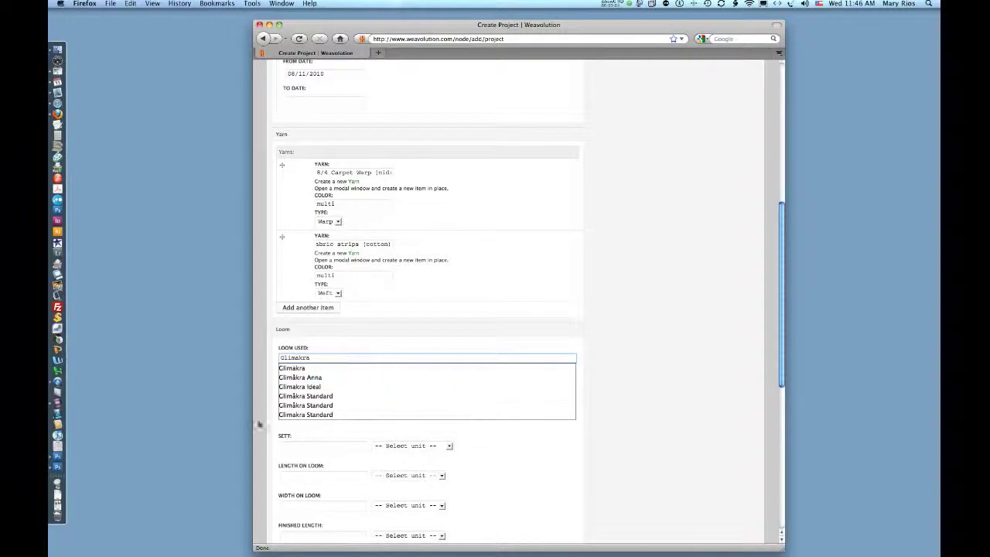
left_click(301, 389)
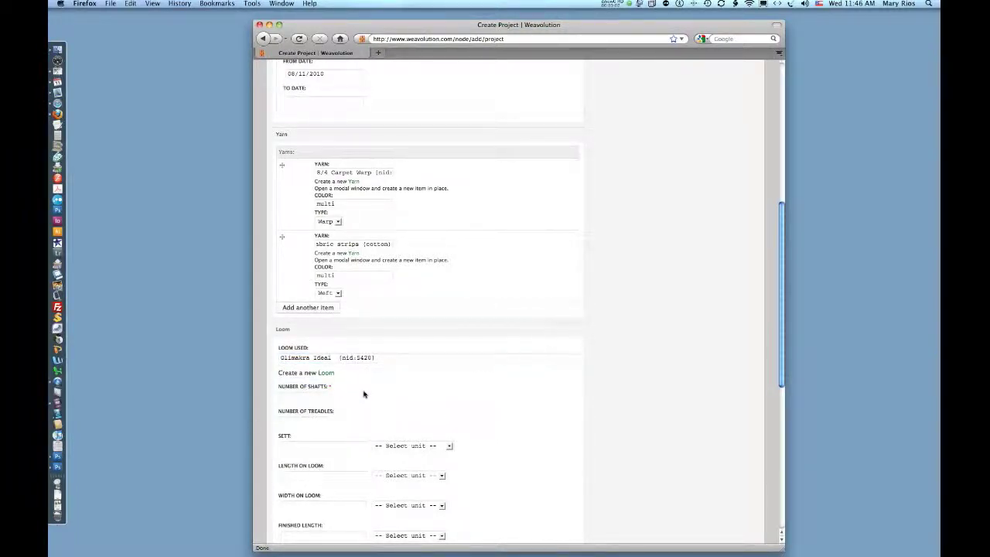
left_click(299, 397)
type("4")
left_click(317, 425)
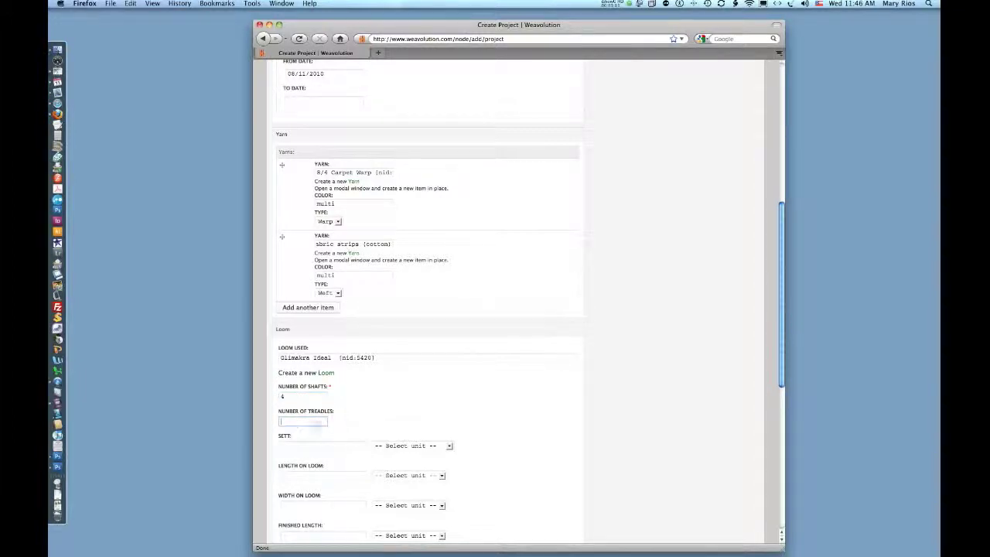
type("6")
Set the project's sett to 12 ends per inch
left_click(296, 447)
type("12")
left_click(418, 445)
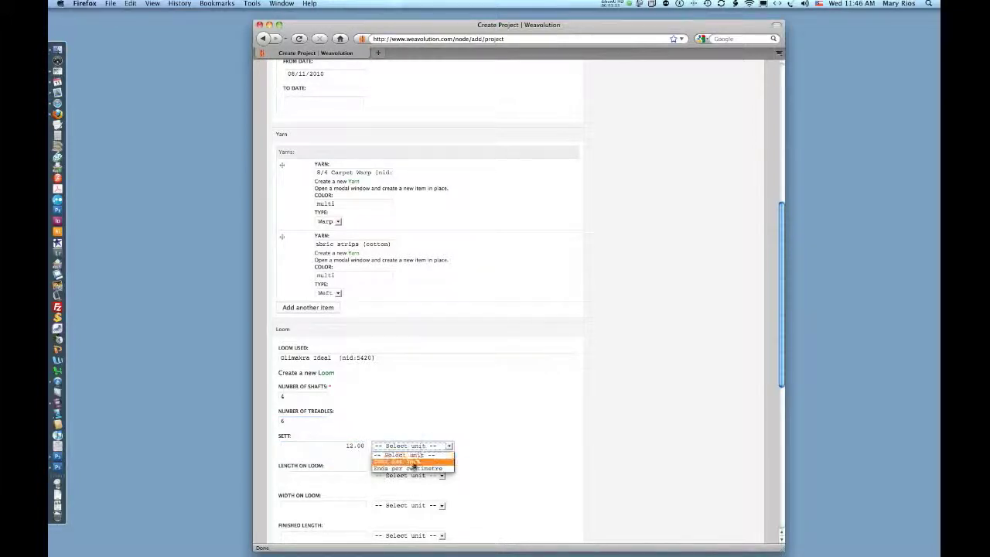
left_click(411, 464)
left_click(312, 478)
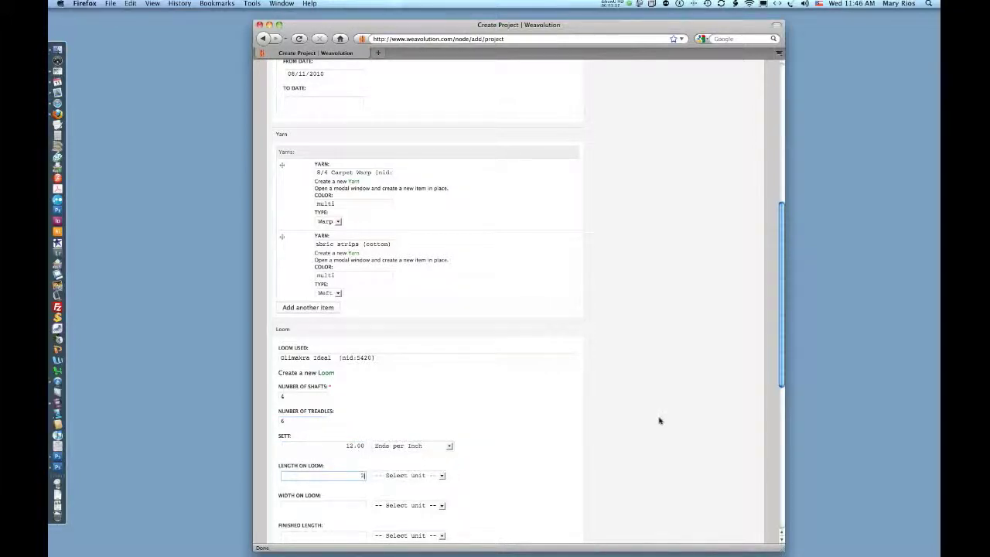
left_click(424, 476)
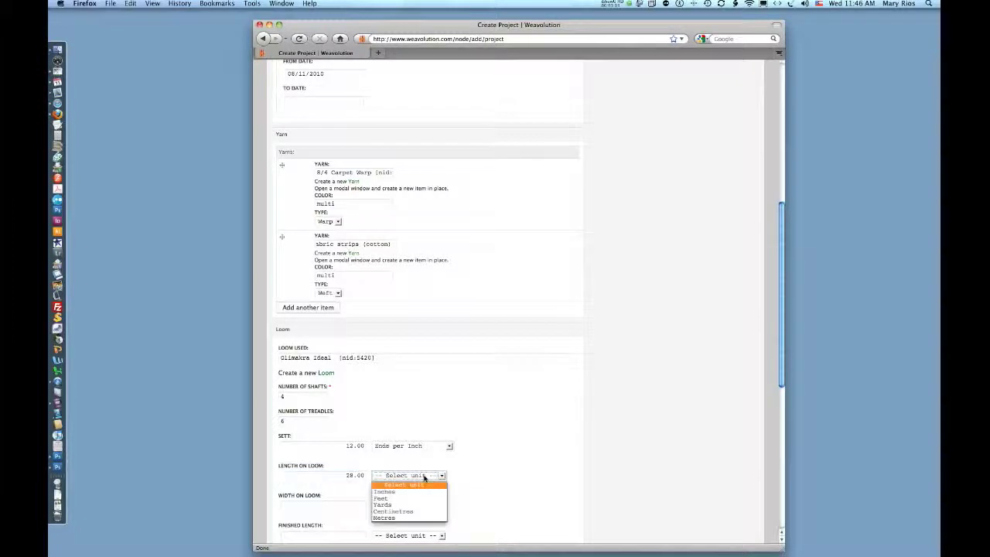
left_click(418, 493)
left_click(345, 505)
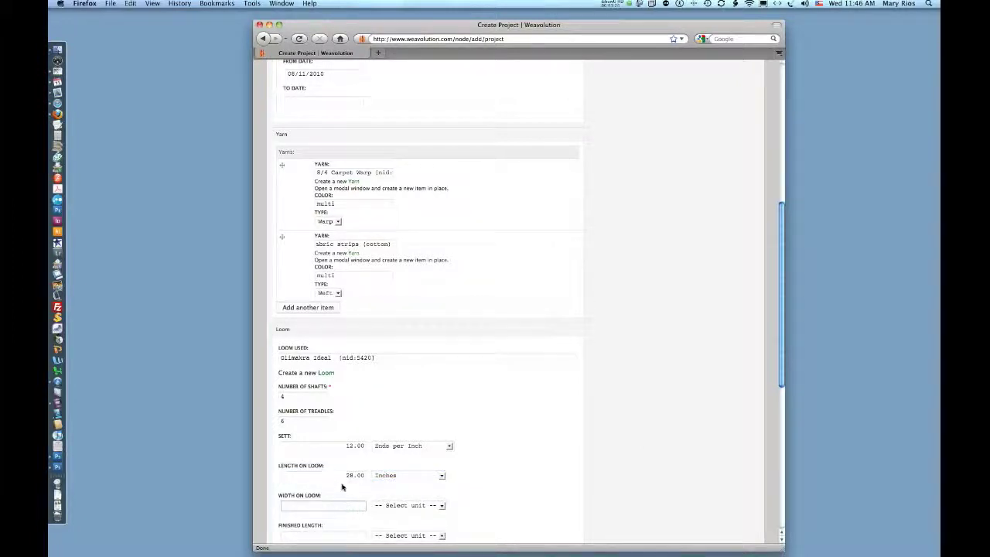
Set the length on loom to 4 yards and the width on loom to 28 inches
double_click(341, 476)
type("4")
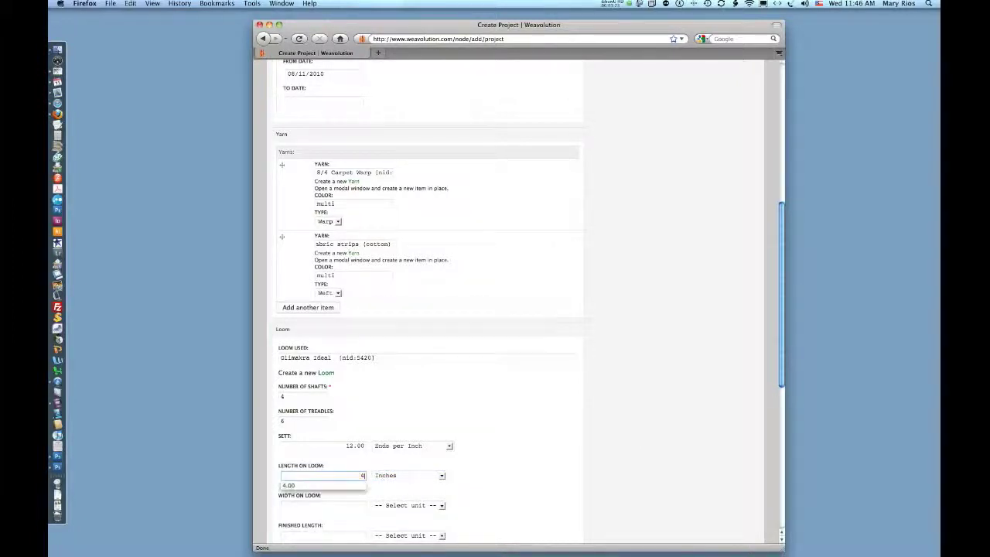
left_click(404, 476)
left_click(403, 507)
key("Tab")
type("38")
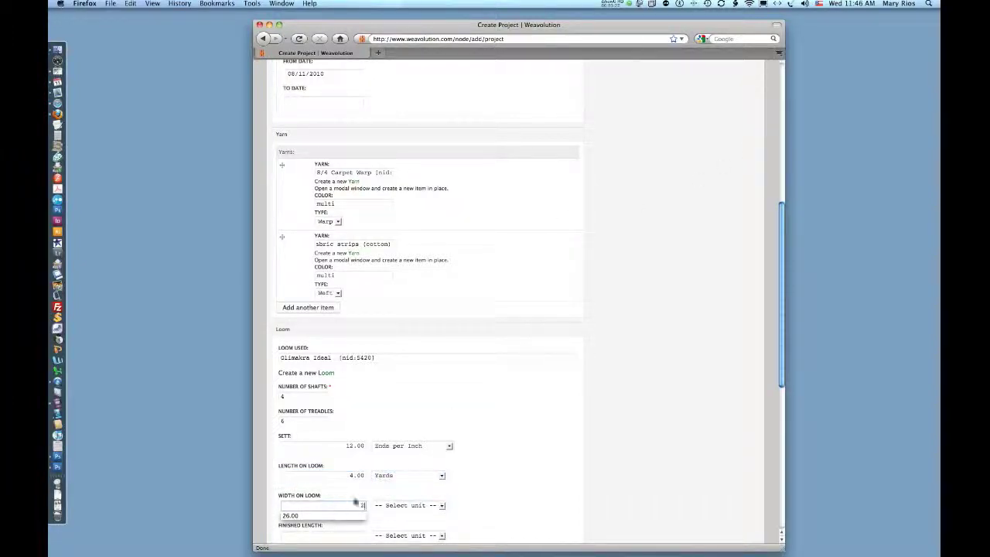
left_click(414, 507)
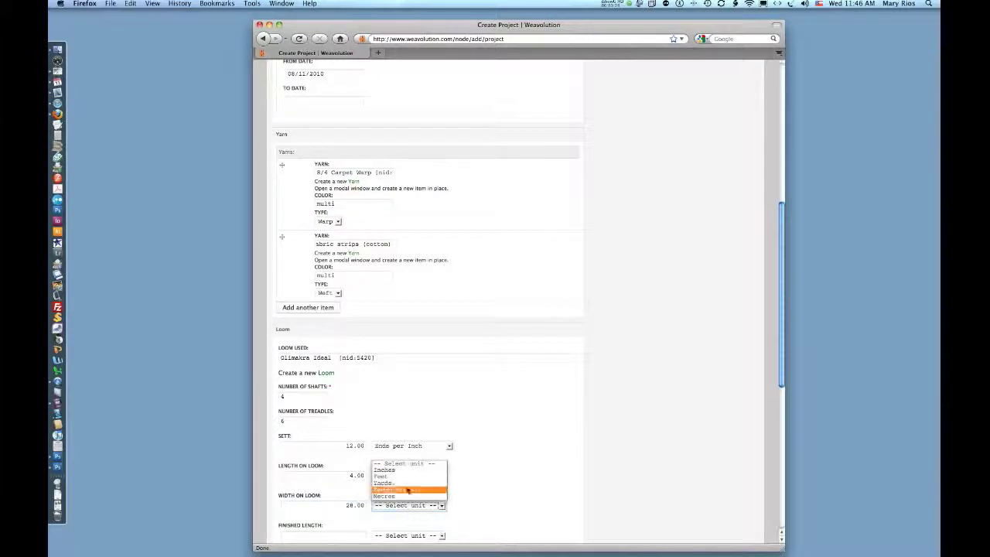
left_click(405, 473)
Set the finished length to 50 inches and the finished width to 24 inches
left_click(340, 538)
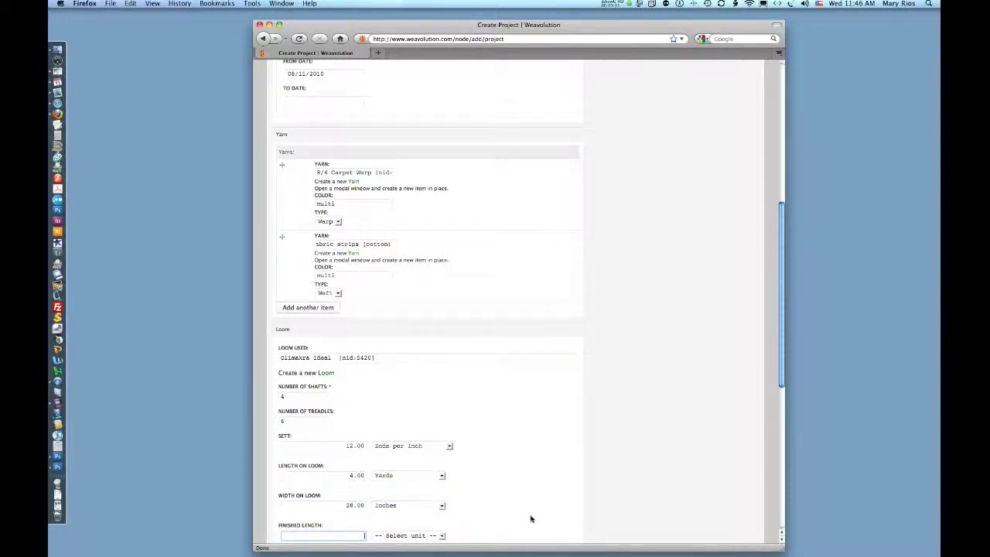
type("50")
left_click(406, 536)
left_click(402, 502)
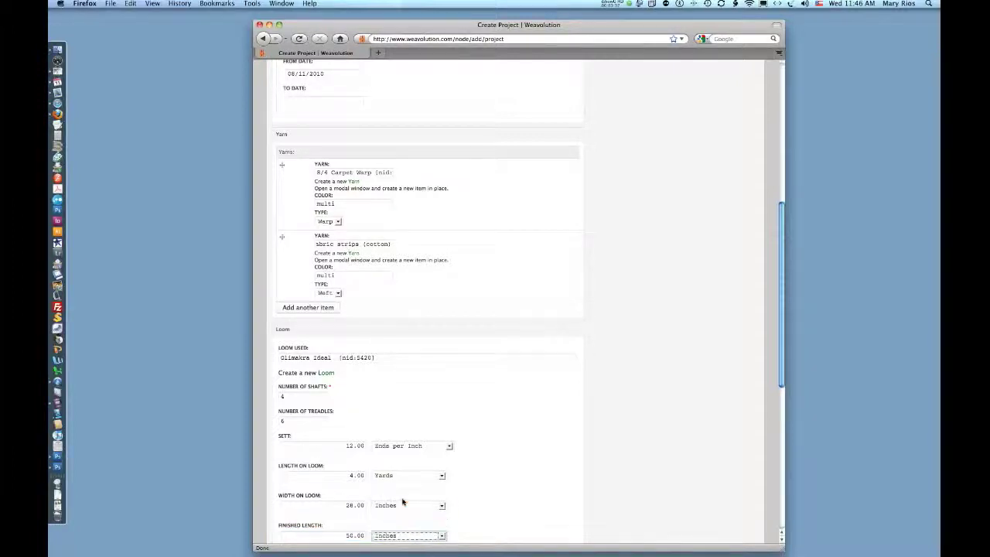
scroll(402, 501, "down", 3)
left_click(313, 476)
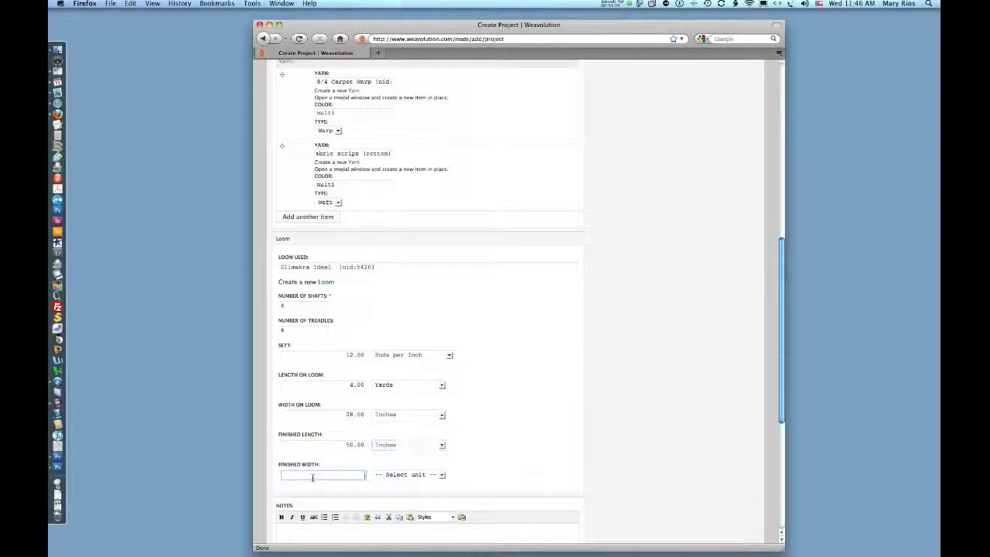
type("50")
left_click(410, 474)
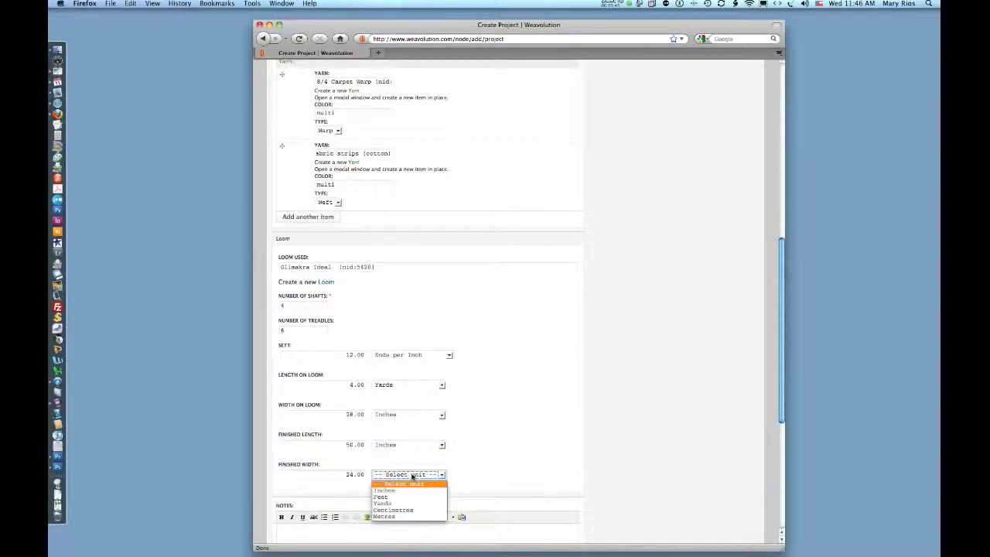
left_click(408, 499)
Enter "Take up in length is: apprx. 30%" in the project notes
scroll(439, 475, "down", 2)
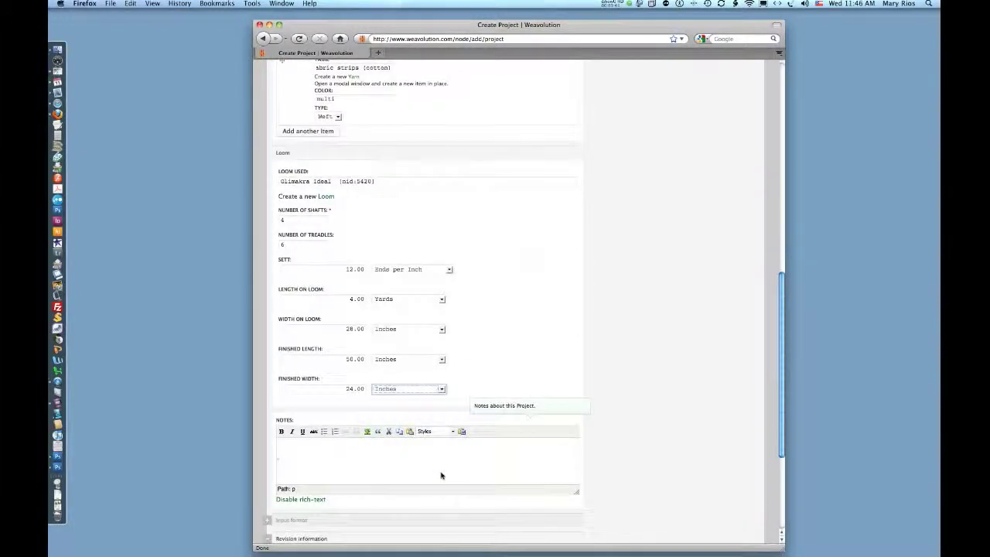
left_click(327, 451)
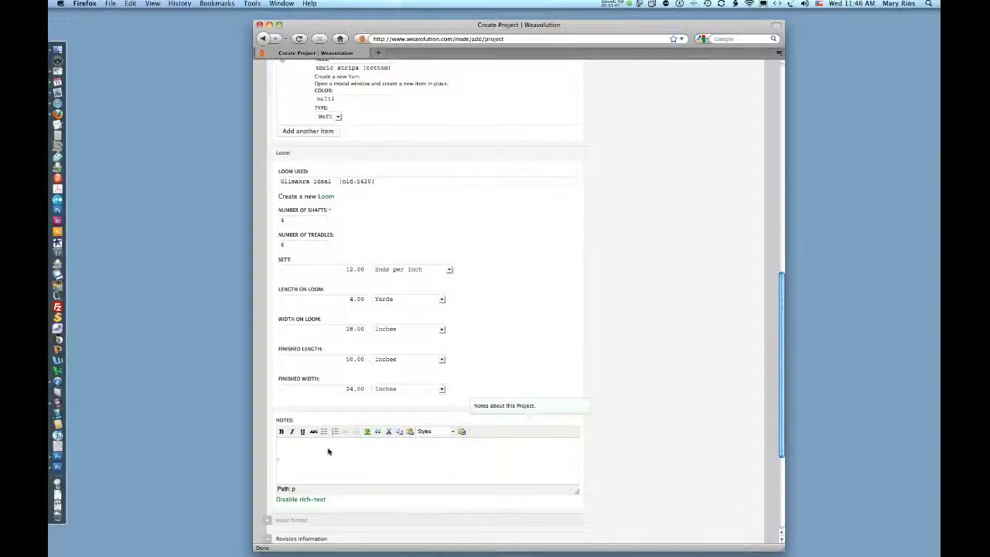
type("Ta")
scroll(402, 473, "down", 3)
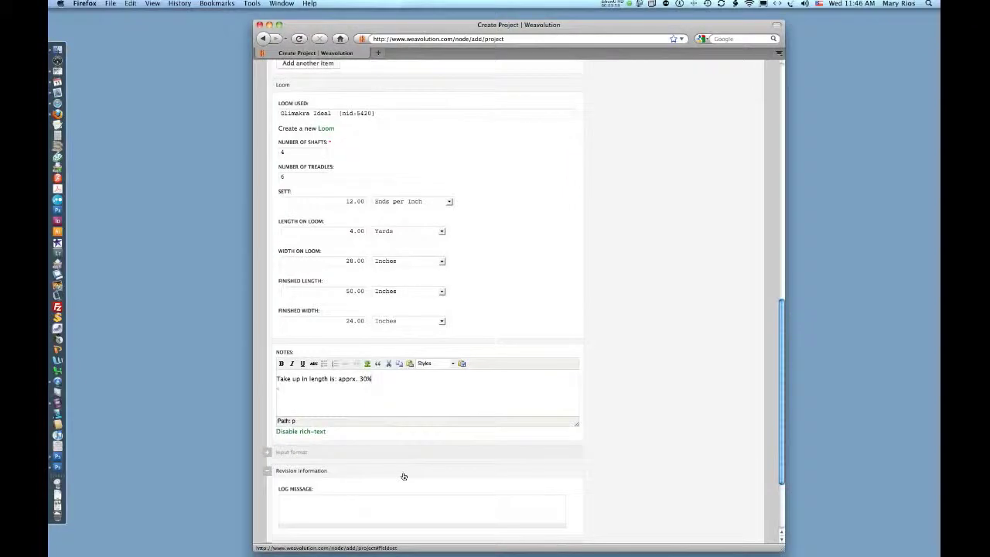
Tag the project with "rag rug, tabby, multi warp"
scroll(403, 476, "down", 5)
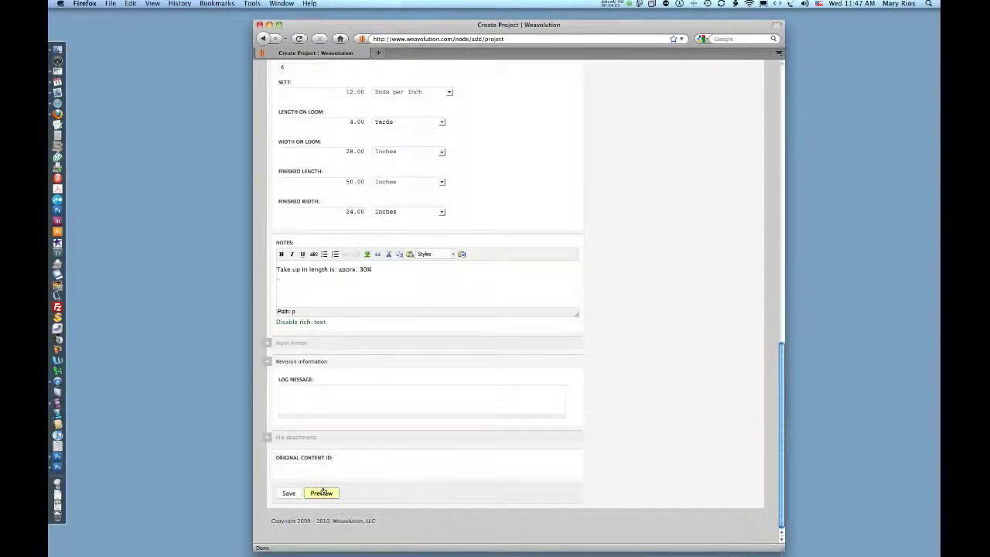
scroll(332, 466, "up", 15)
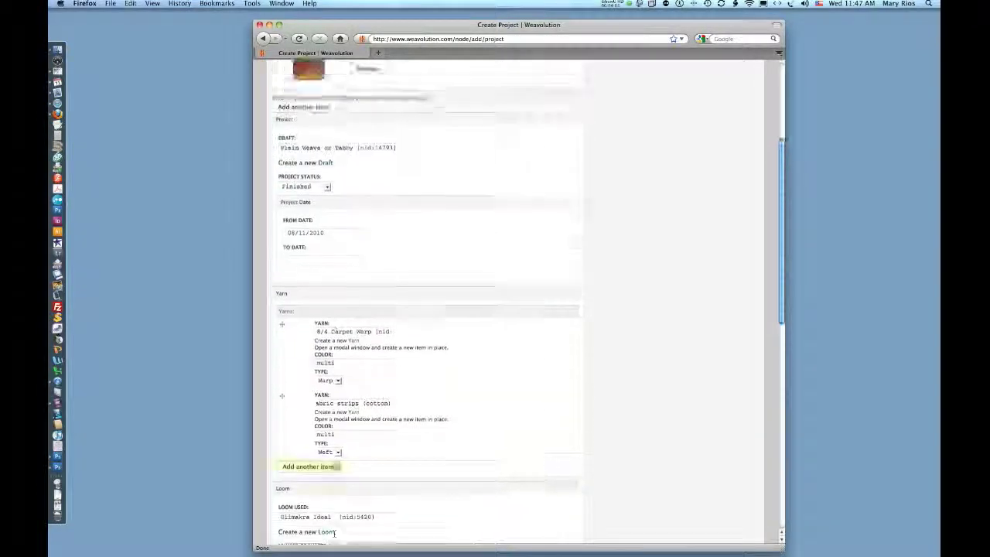
scroll(335, 467, "up", 9)
left_click(660, 153)
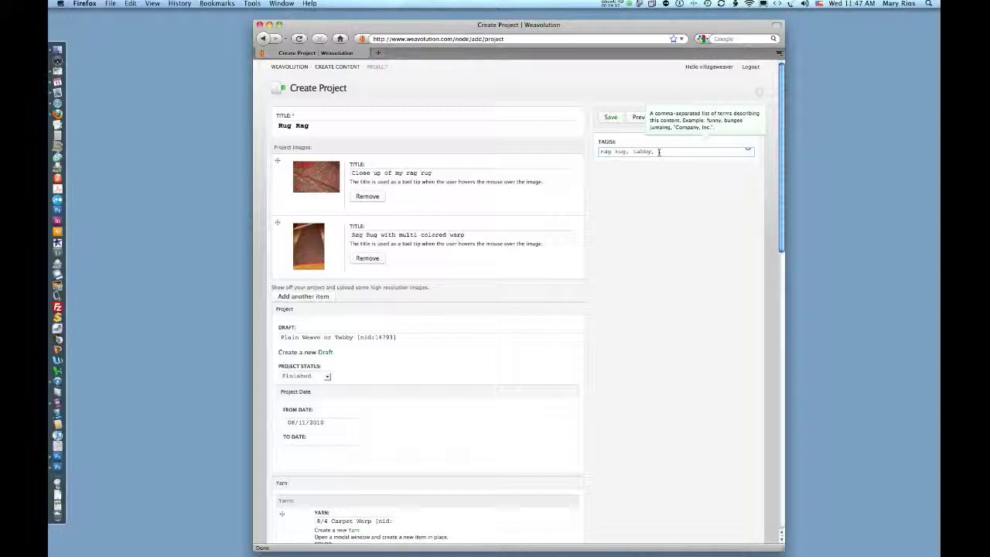
type("ru")
type("lti warp")
Check over the top of the project form and save the new Rug Rag project
scroll(393, 159, "down", 5)
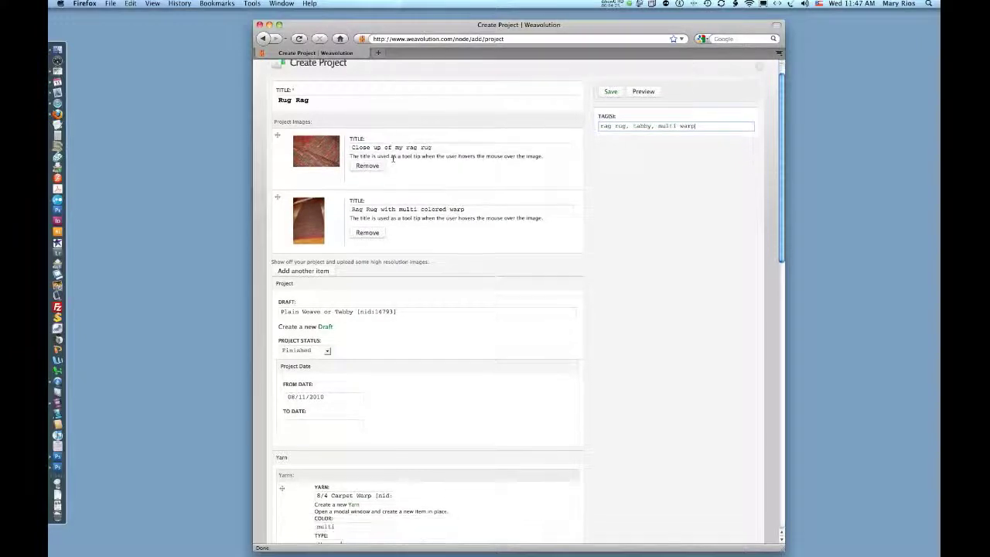
scroll(393, 159, "up", 5)
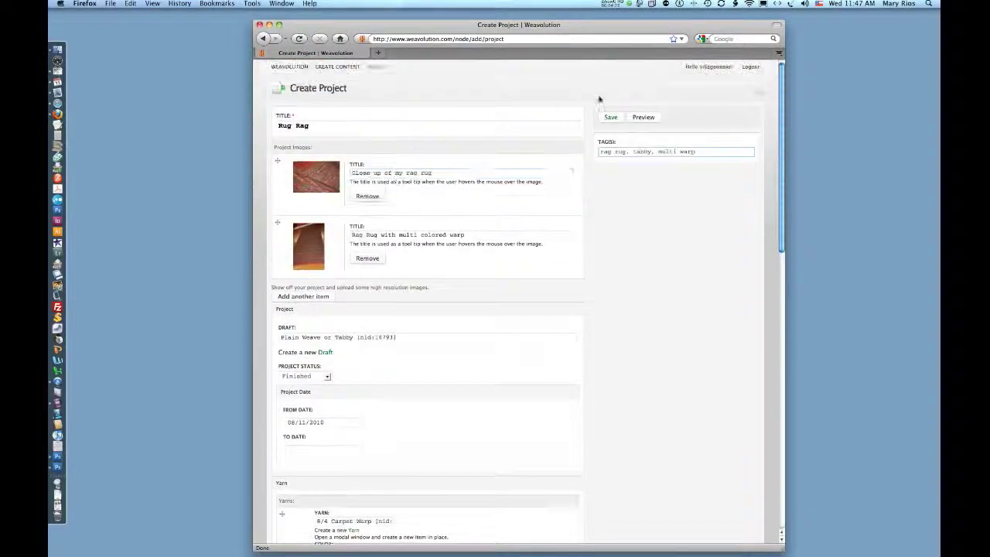
left_click(610, 118)
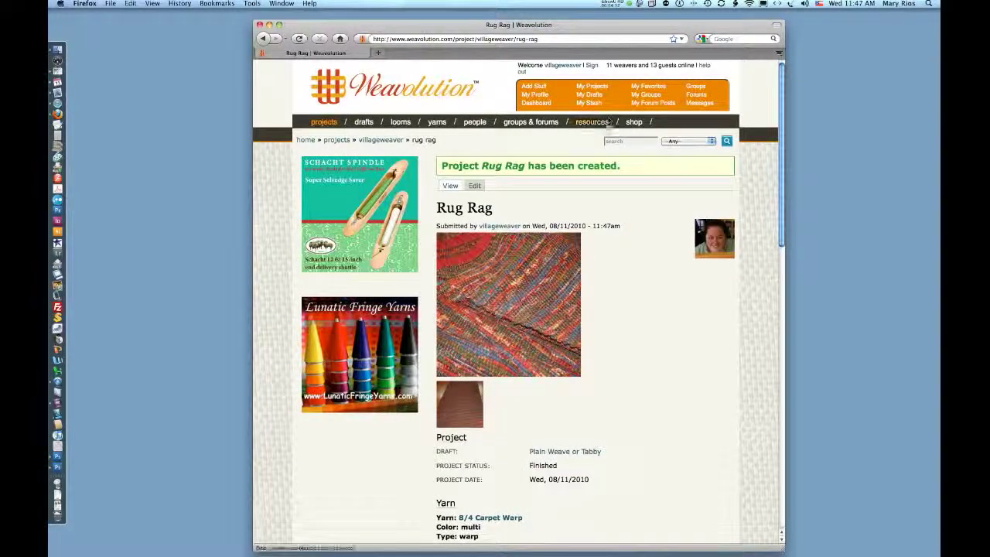
Open Rug Rag from your own projects list and view each of its two images enlarged
left_click(593, 89)
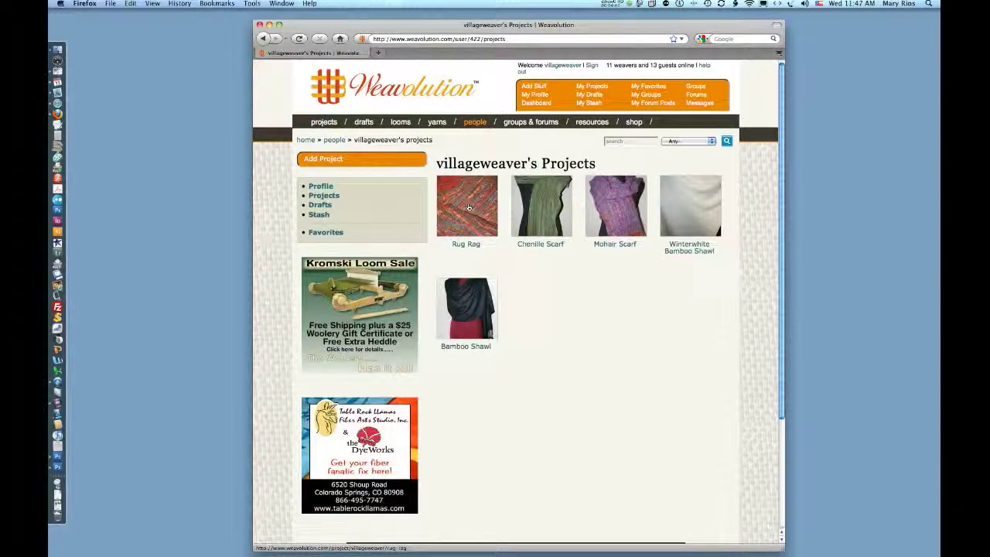
left_click(464, 222)
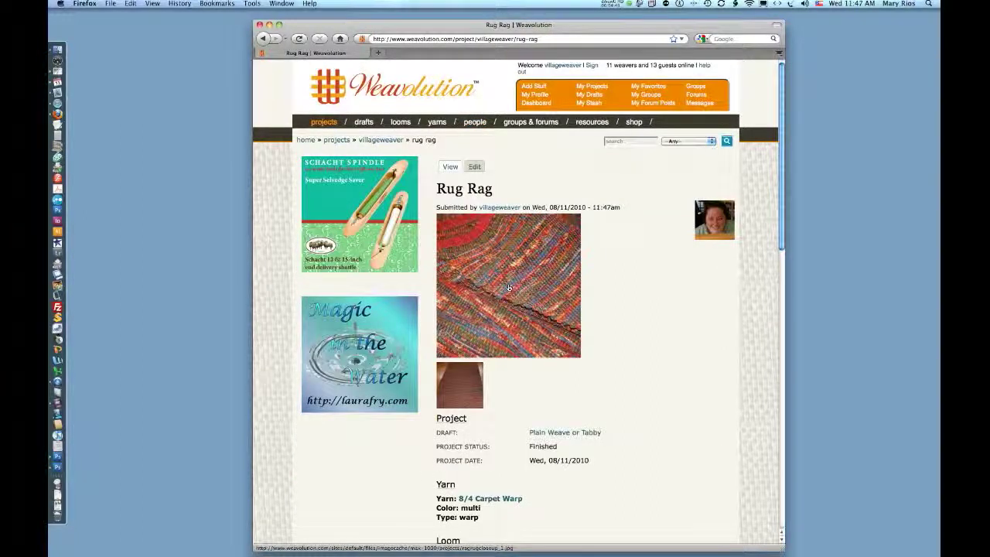
left_click(509, 288)
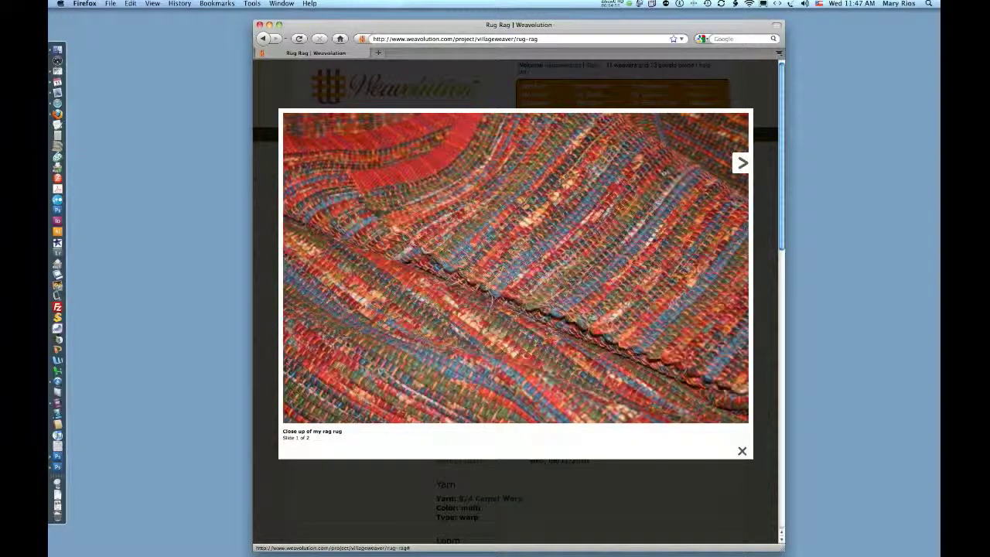
left_click(742, 453)
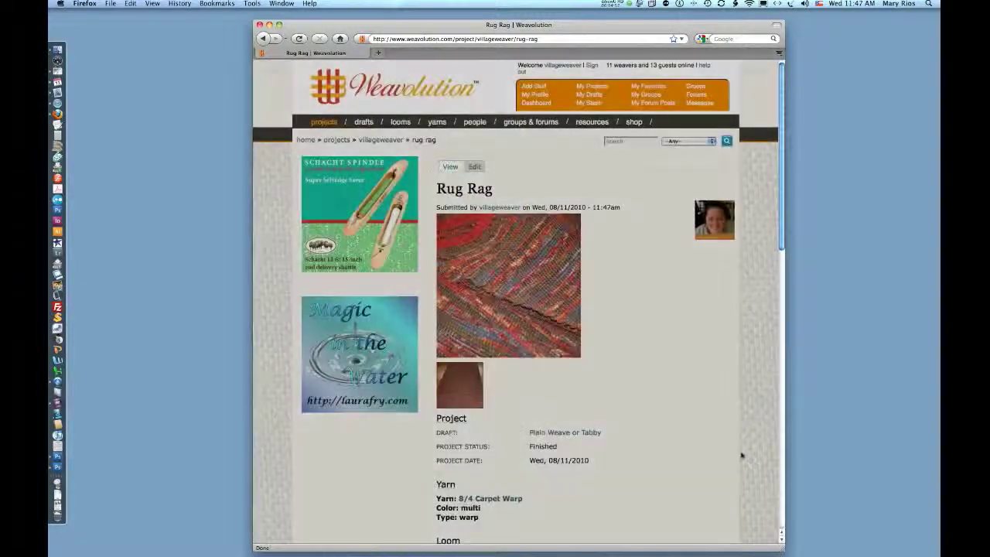
left_click(457, 390)
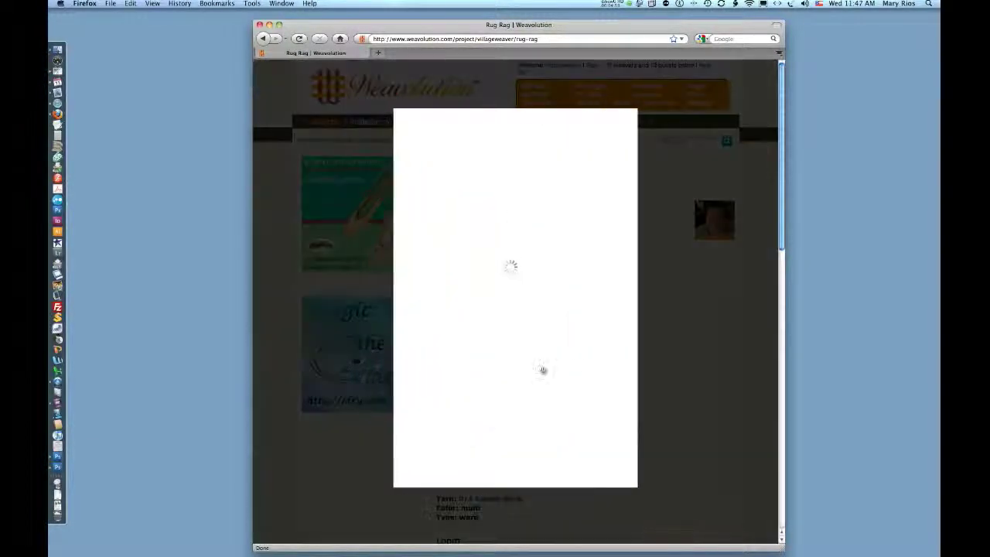
left_click(633, 512)
Review the published project's yarn, loom, measurement, notes and tag details
scroll(634, 422, "down", 5)
scroll(634, 412, "down", 2)
scroll(643, 256, "up", 3)
scroll(612, 160, "up", 1)
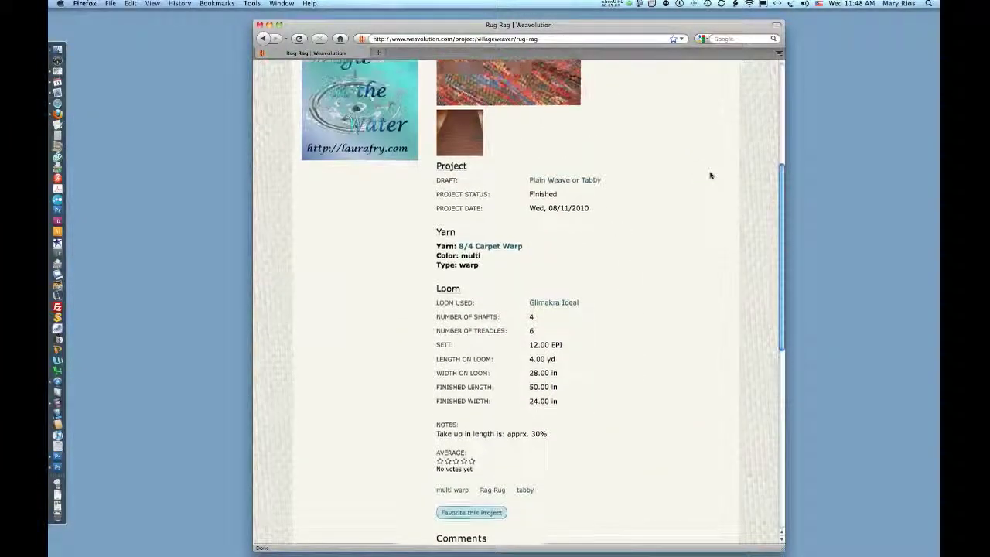
scroll(710, 175, "up", 1)
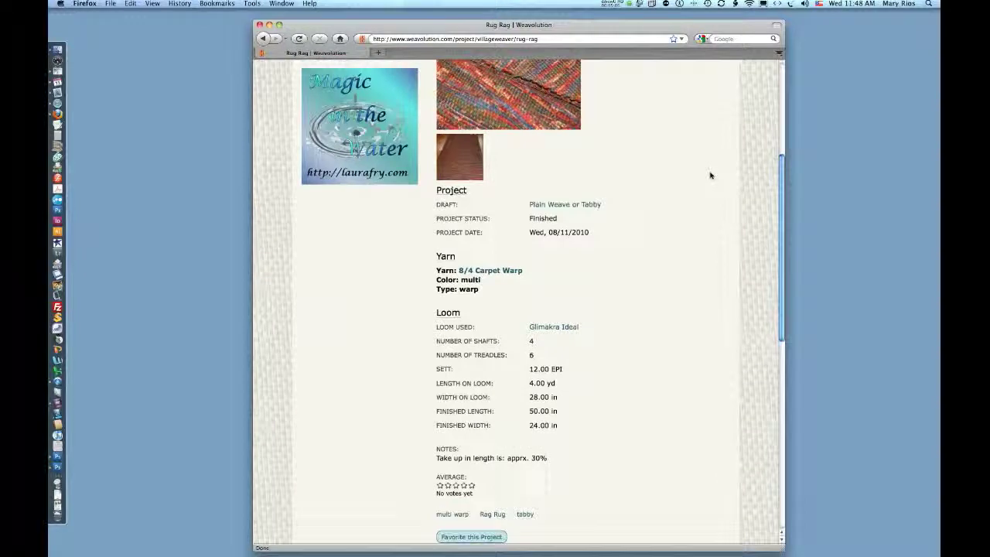
Open the project's linked Plain Weave or Tabby draft and examine its enlarged green fabric image, details and WIF file entry
left_click(556, 208)
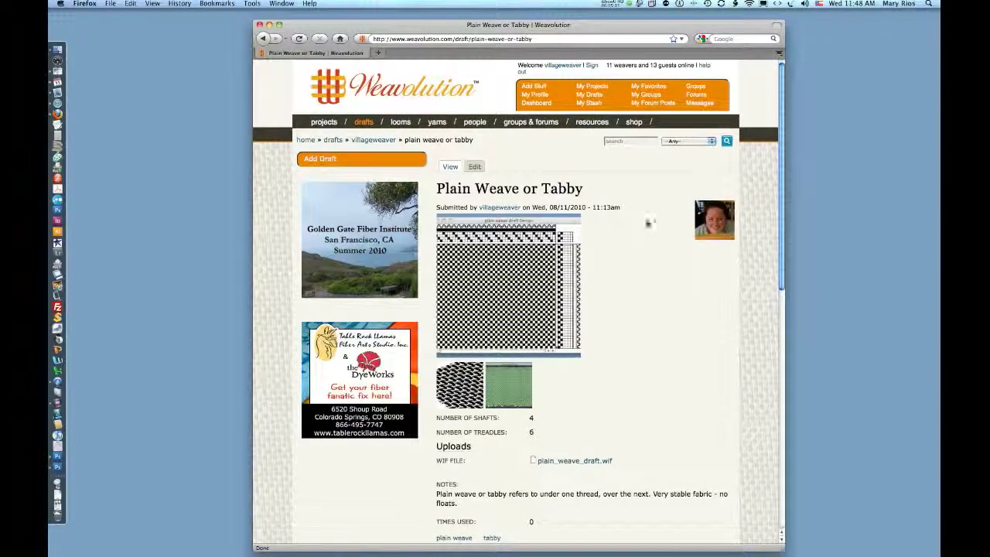
scroll(627, 225, "down", 3)
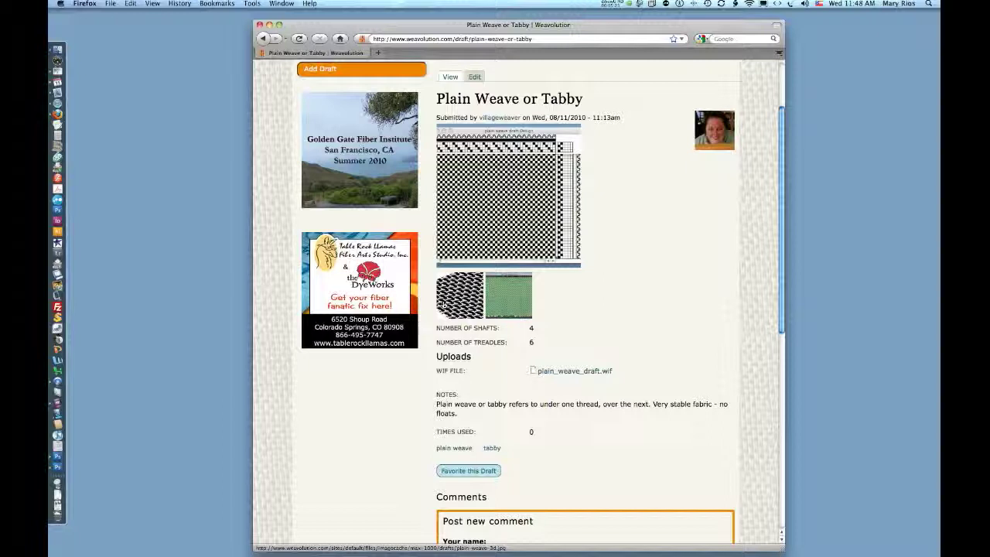
left_click(513, 307)
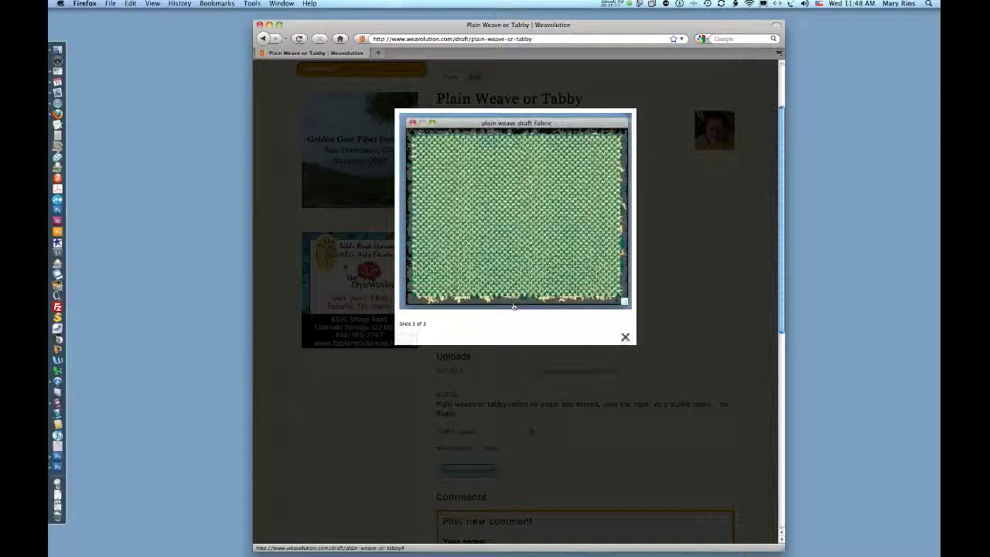
left_click(625, 336)
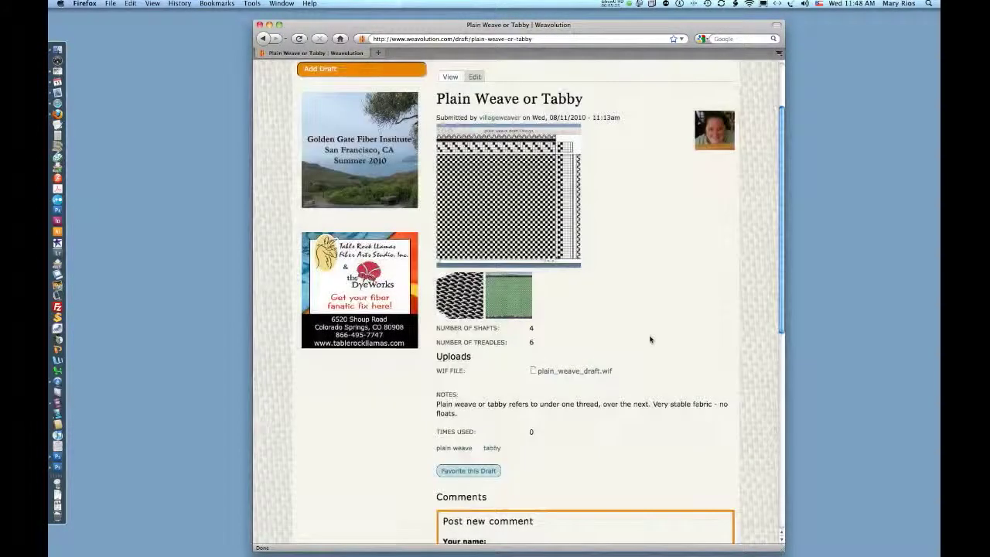
scroll(650, 339, "down", 3)
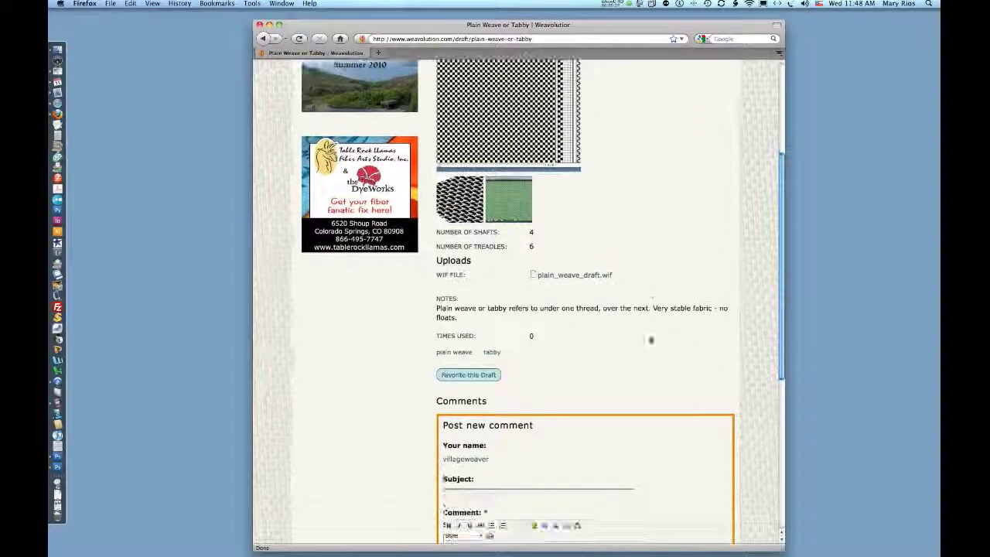
left_click(588, 278)
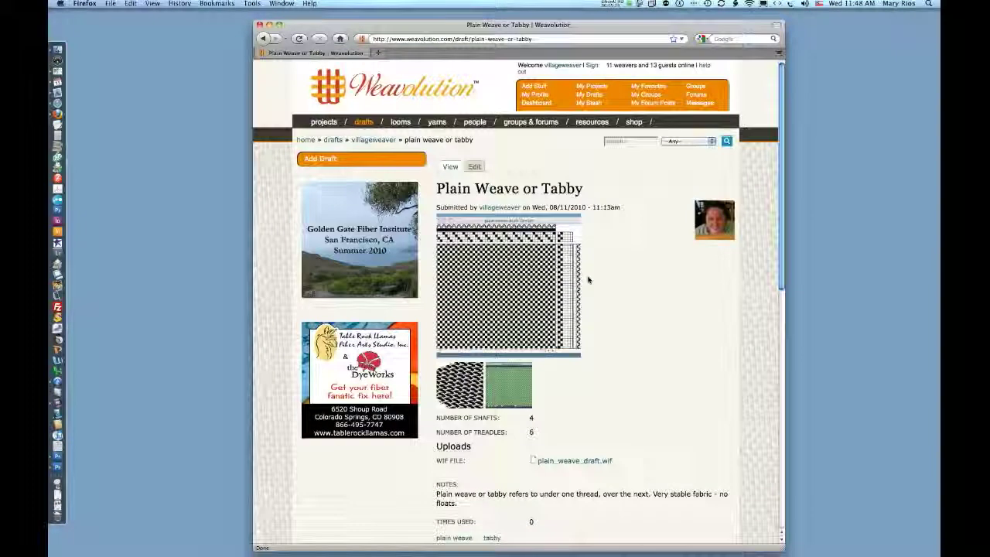